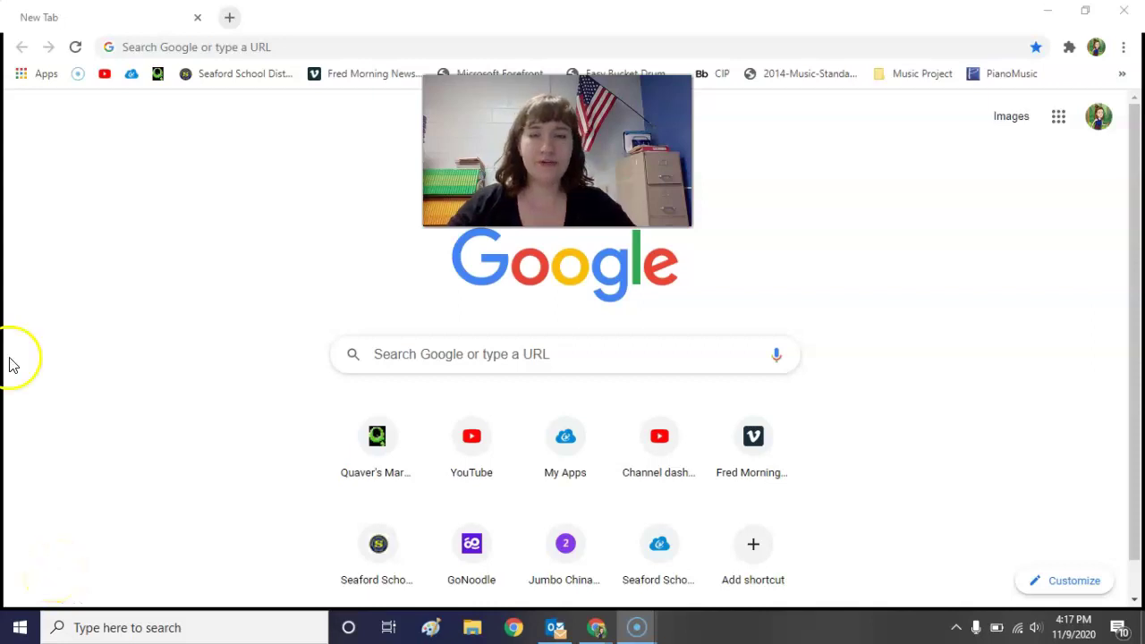
Search the web for "chrome music lab" and open the Chrome Music Lab site from the results
left_click(340, 51)
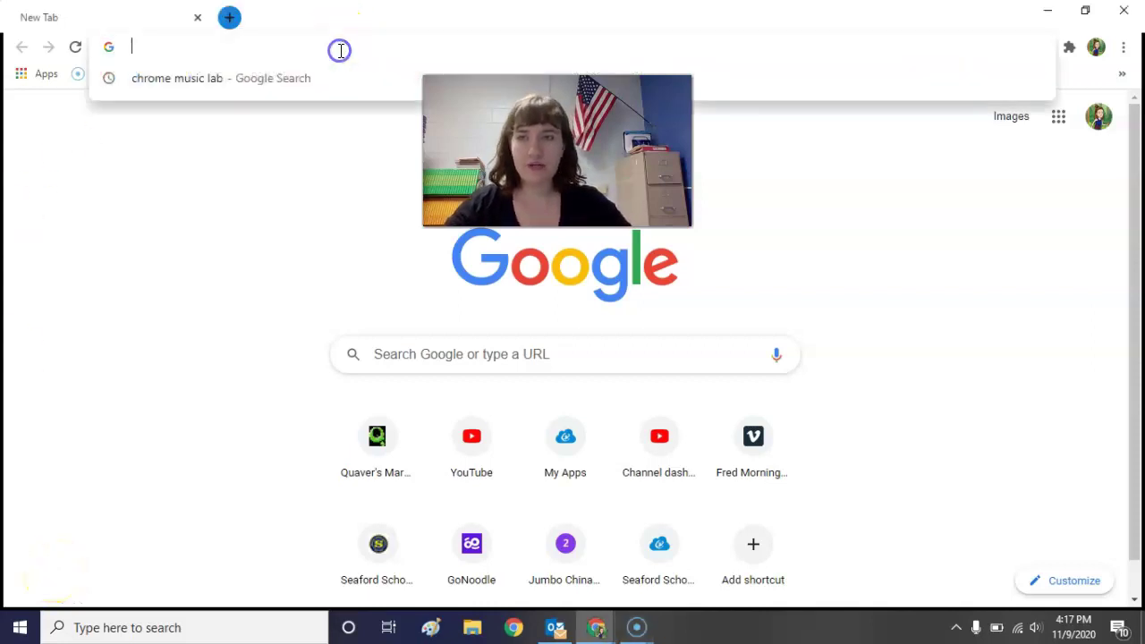
left_click(263, 244)
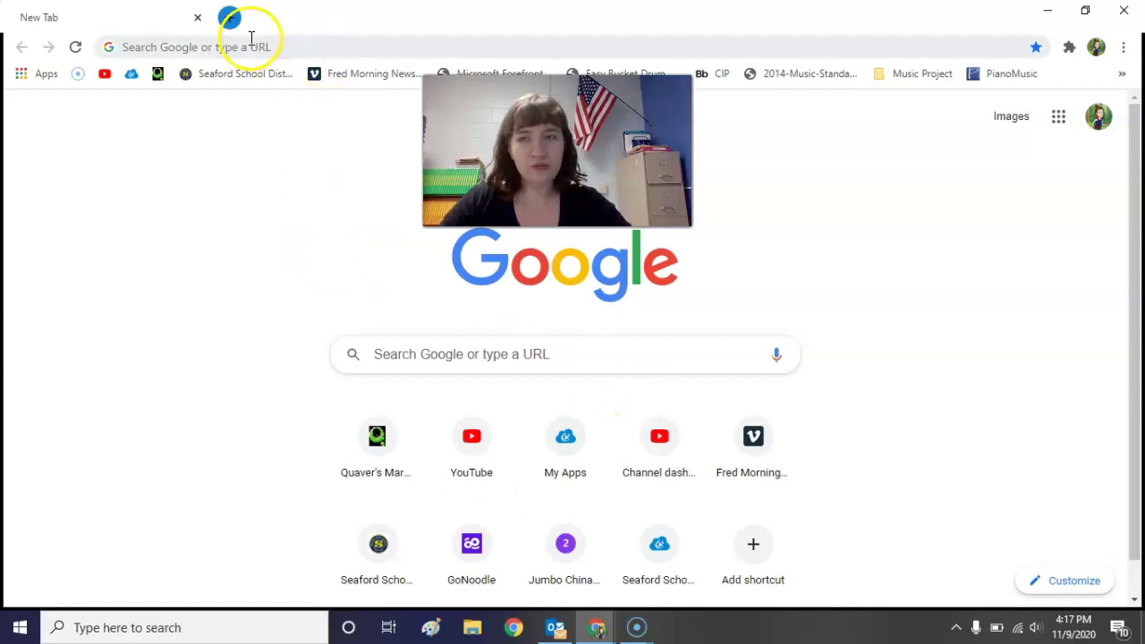
left_click(199, 46)
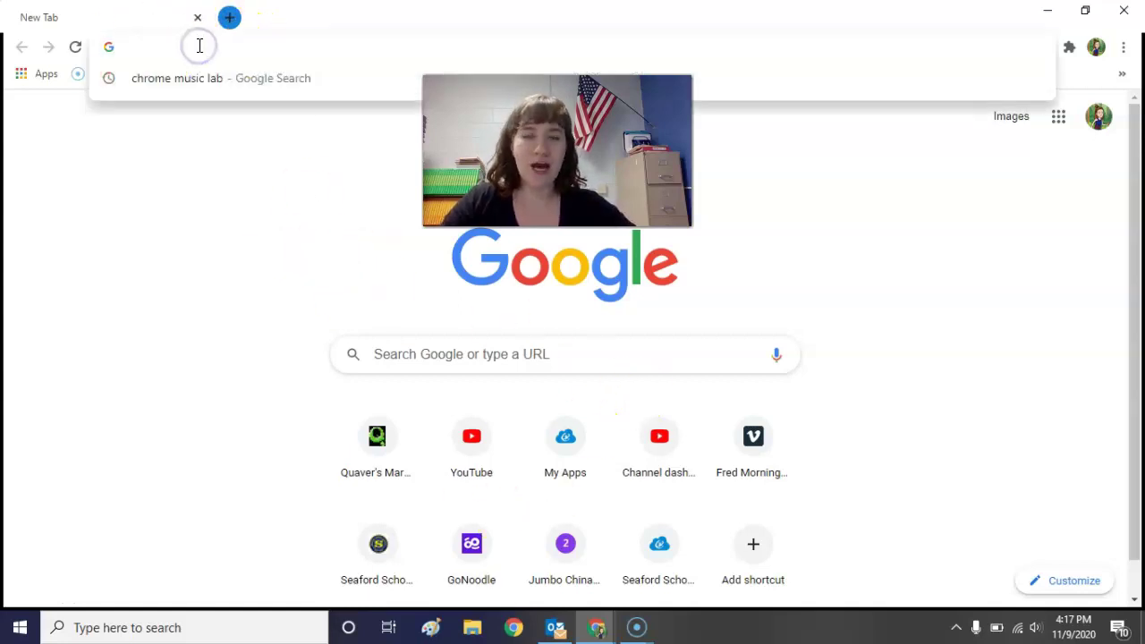
type("c")
key("BackSpace")
type("ch")
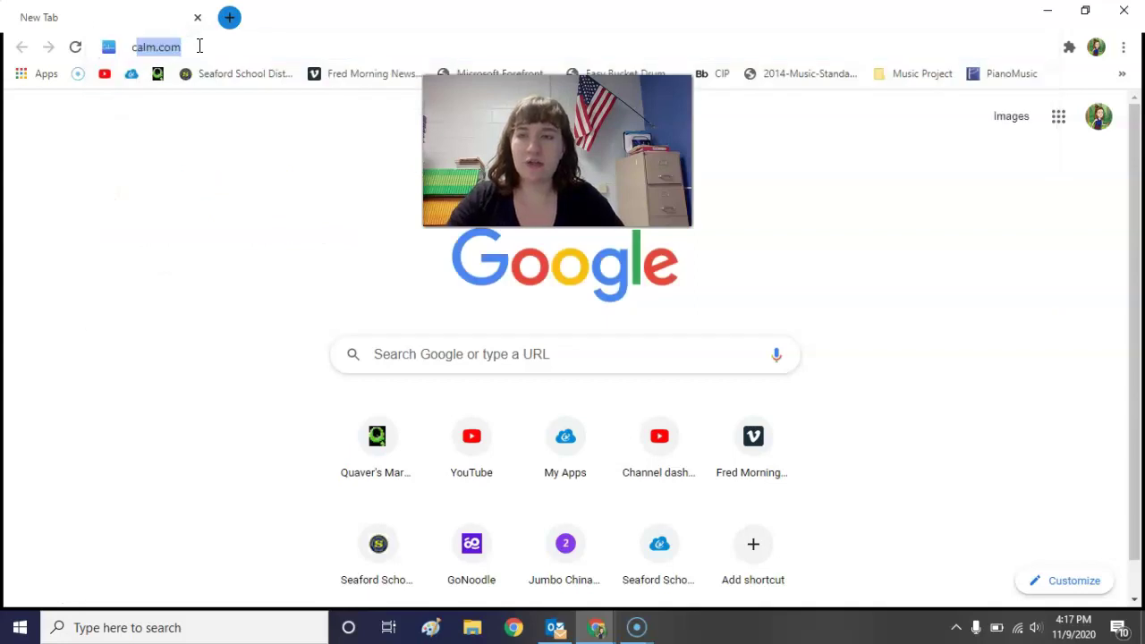
type("rome music lab")
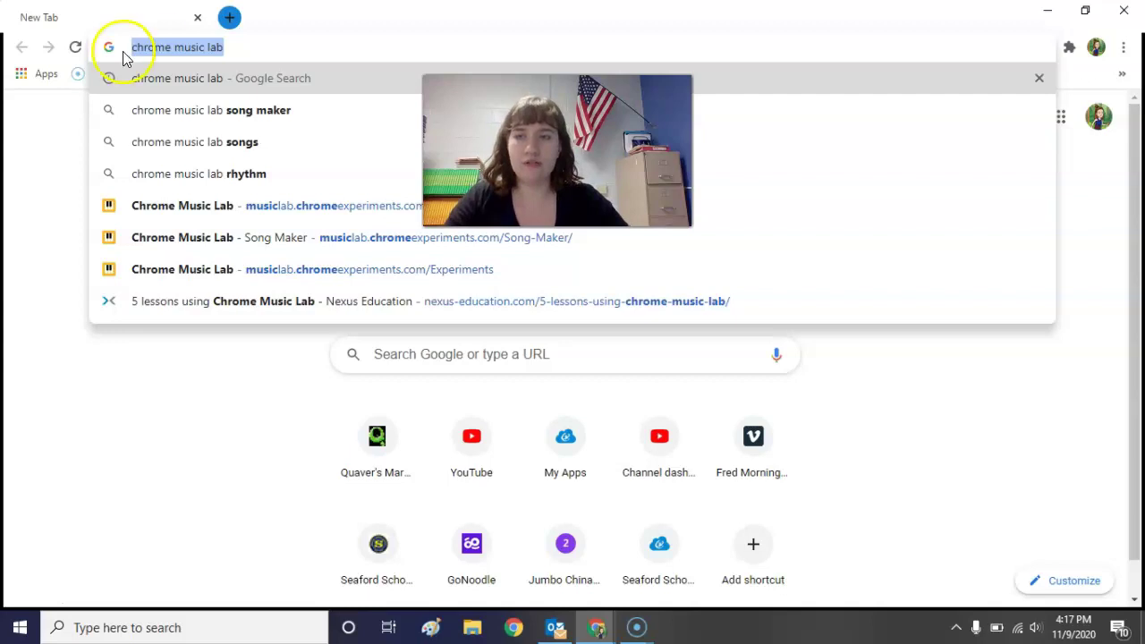
left_click(280, 47)
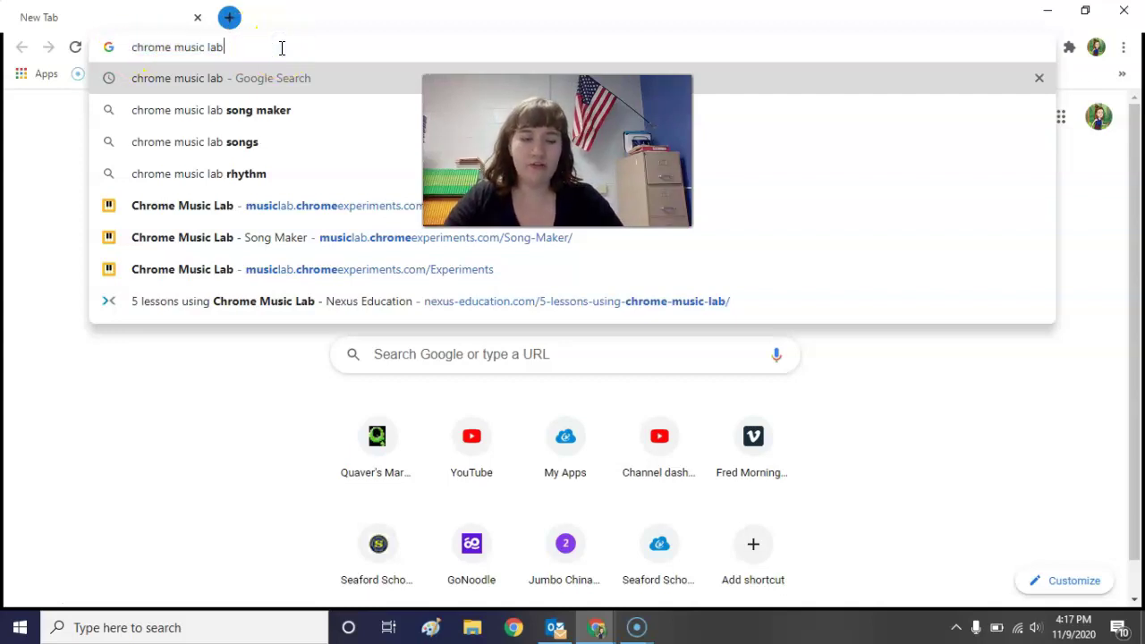
key("Return")
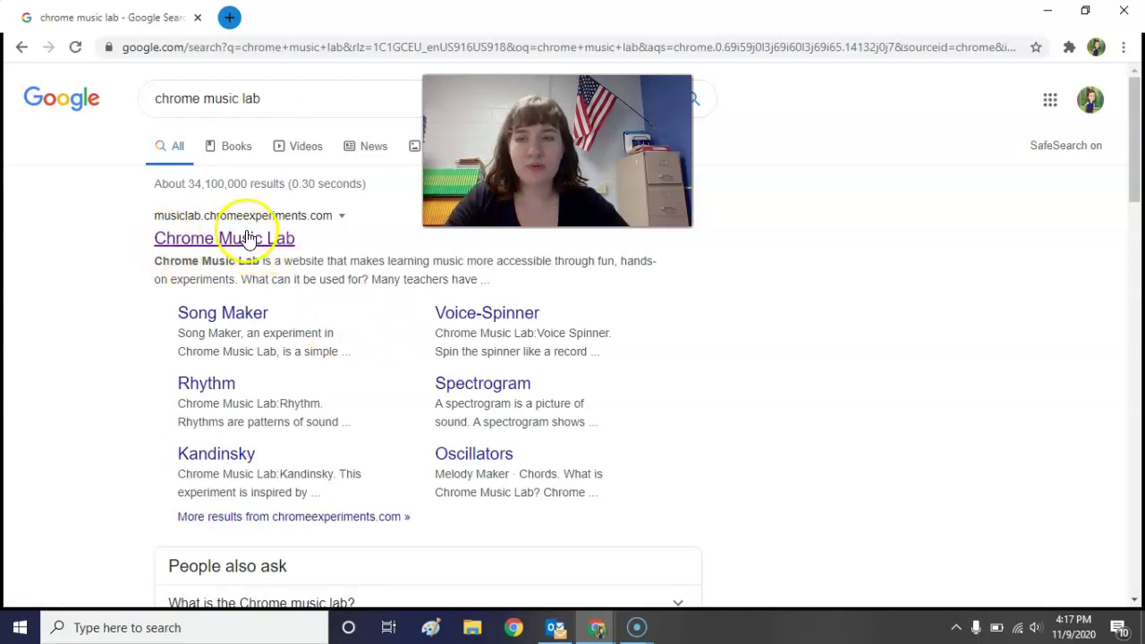
left_click(180, 240)
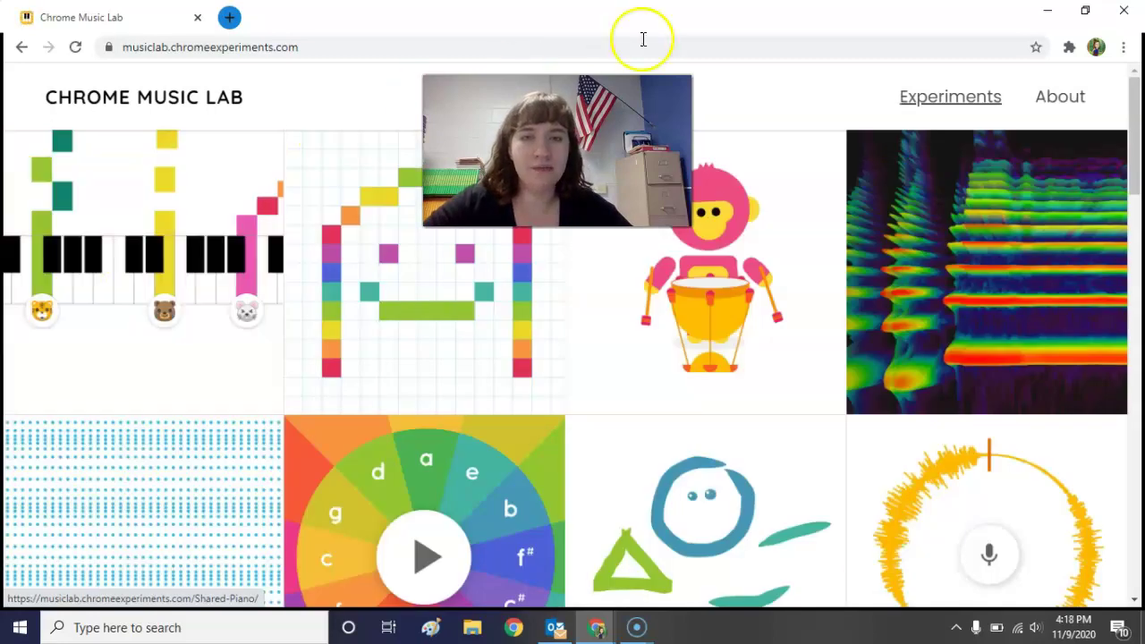
left_click(637, 627)
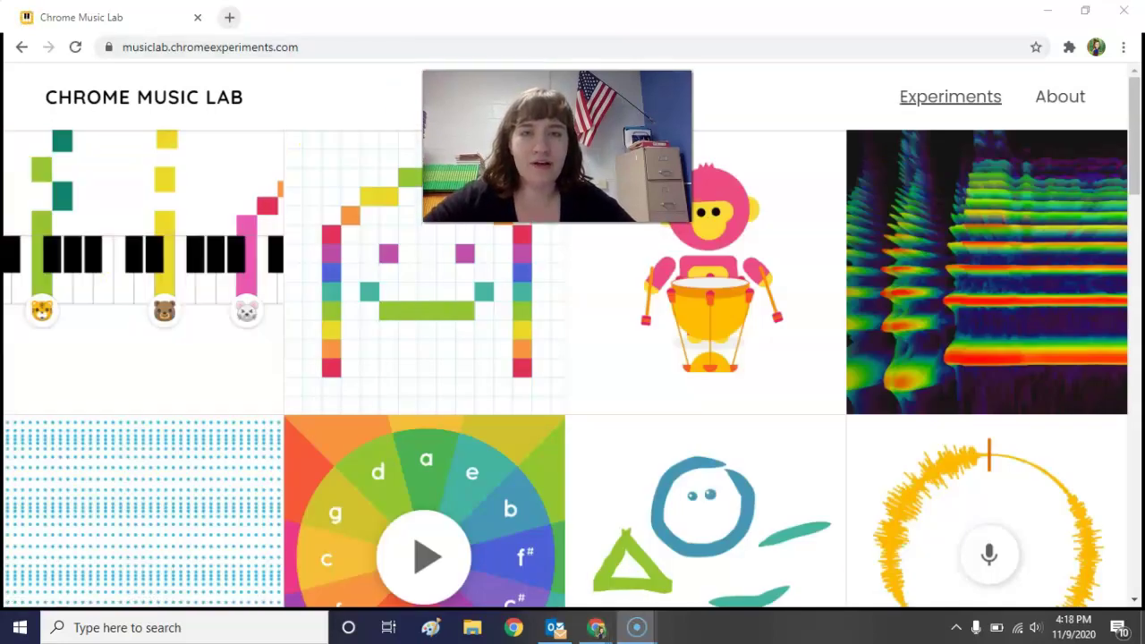
left_click(62, 102)
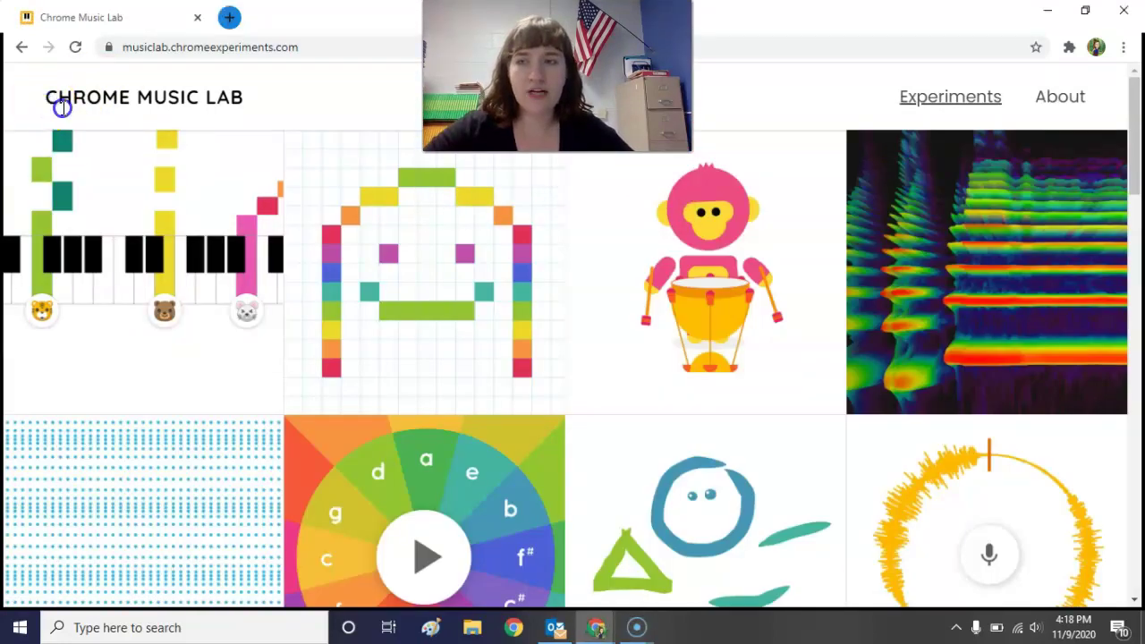
left_click(247, 102)
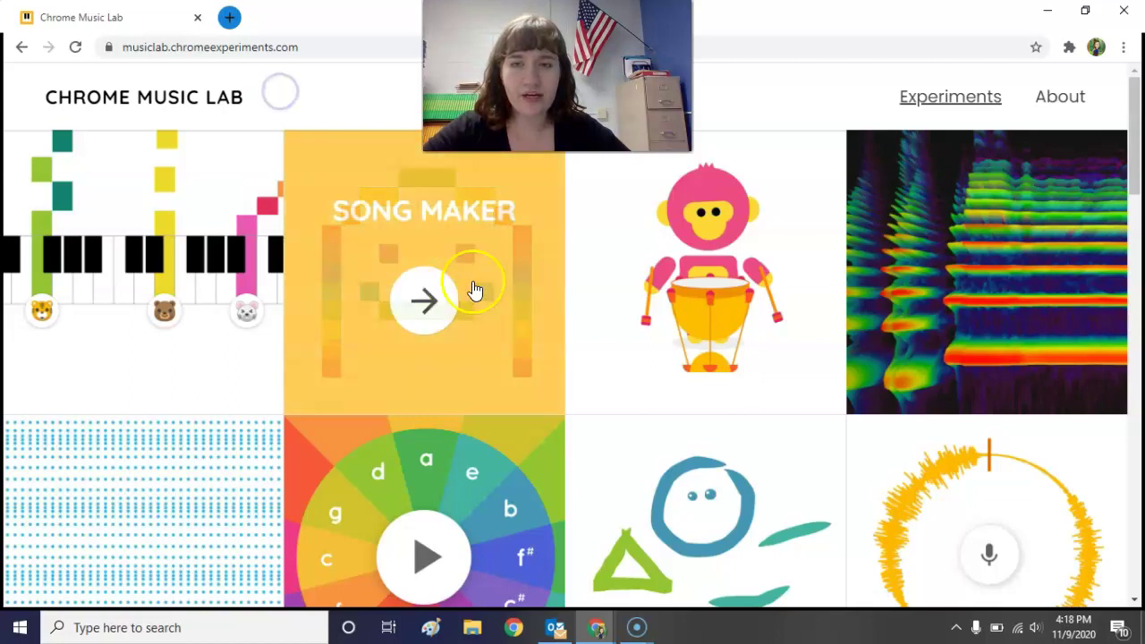
Look through the experiments offered on the Chrome Music Lab page
scroll(700, 452, "down", 1)
scroll(700, 452, "down", 3)
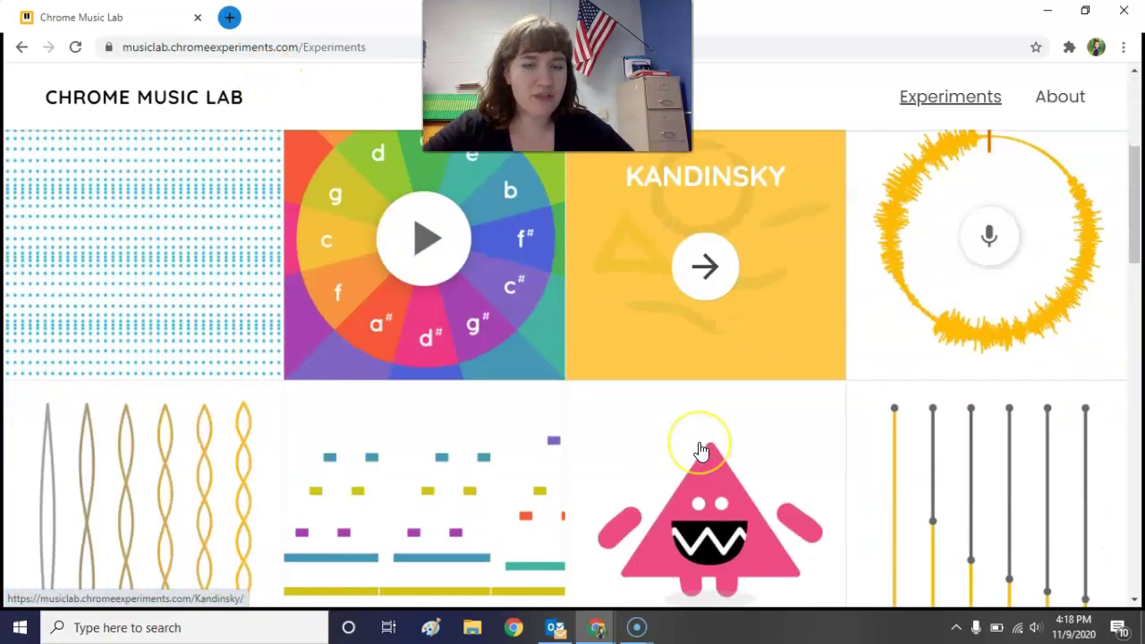
scroll(700, 452, "down", 3)
scroll(700, 452, "down", 3)
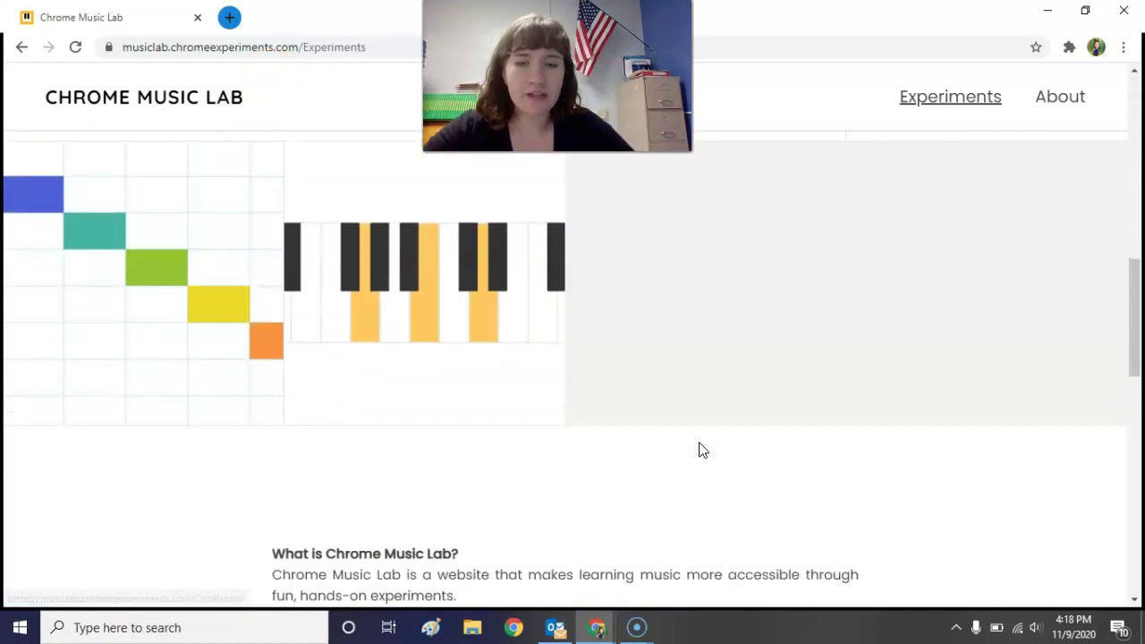
scroll(702, 450, "down", 1)
scroll(703, 450, "up", 4)
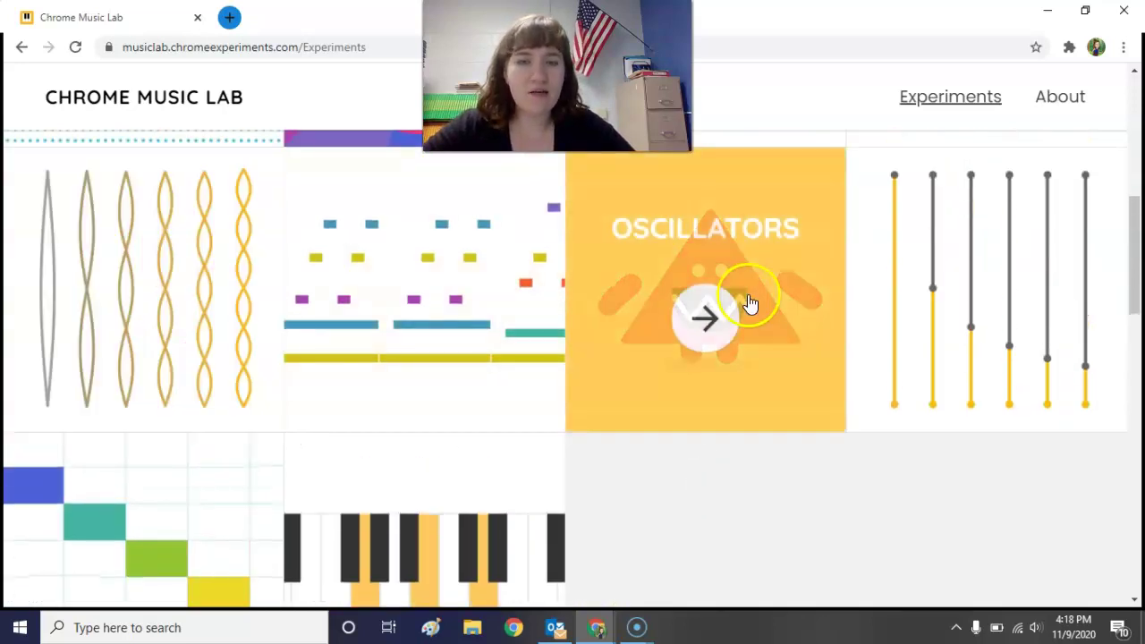
scroll(746, 302, "up", 3)
scroll(230, 278, "up", 3)
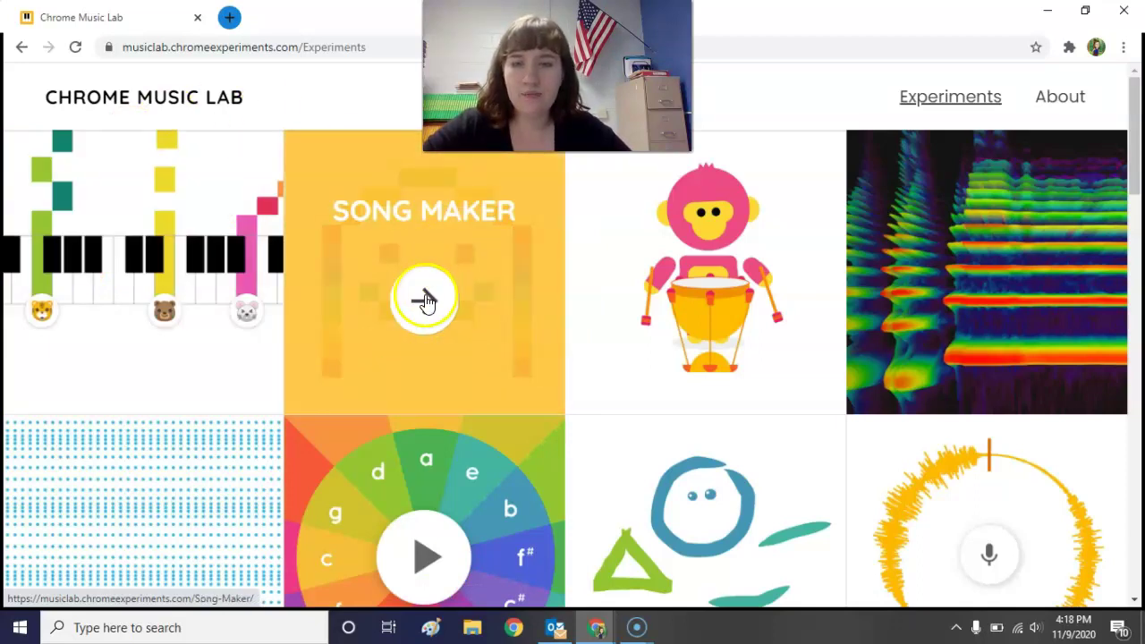
Open the Song Maker experiment and set the song length to 2 bars in its settings
left_click(426, 301)
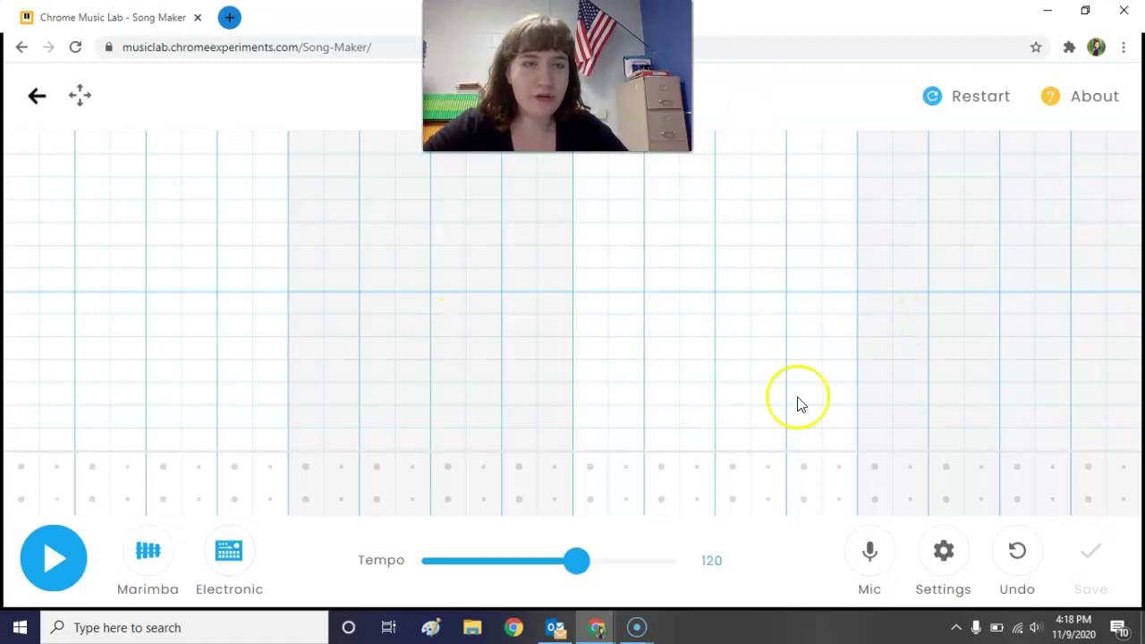
left_click(948, 558)
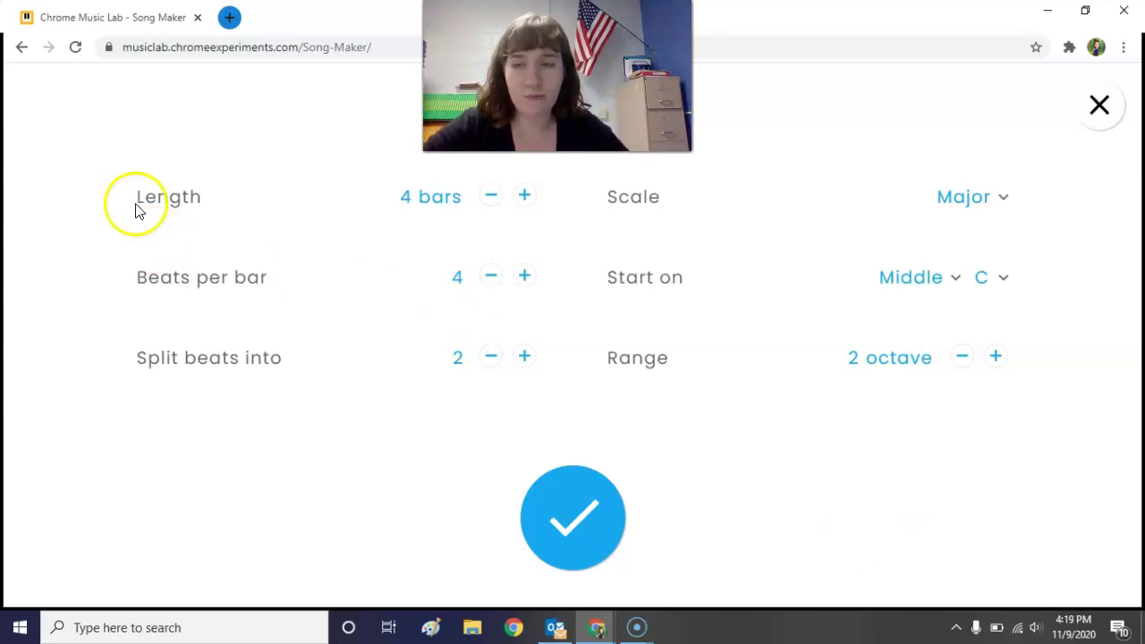
left_click_drag(135, 202, 230, 191)
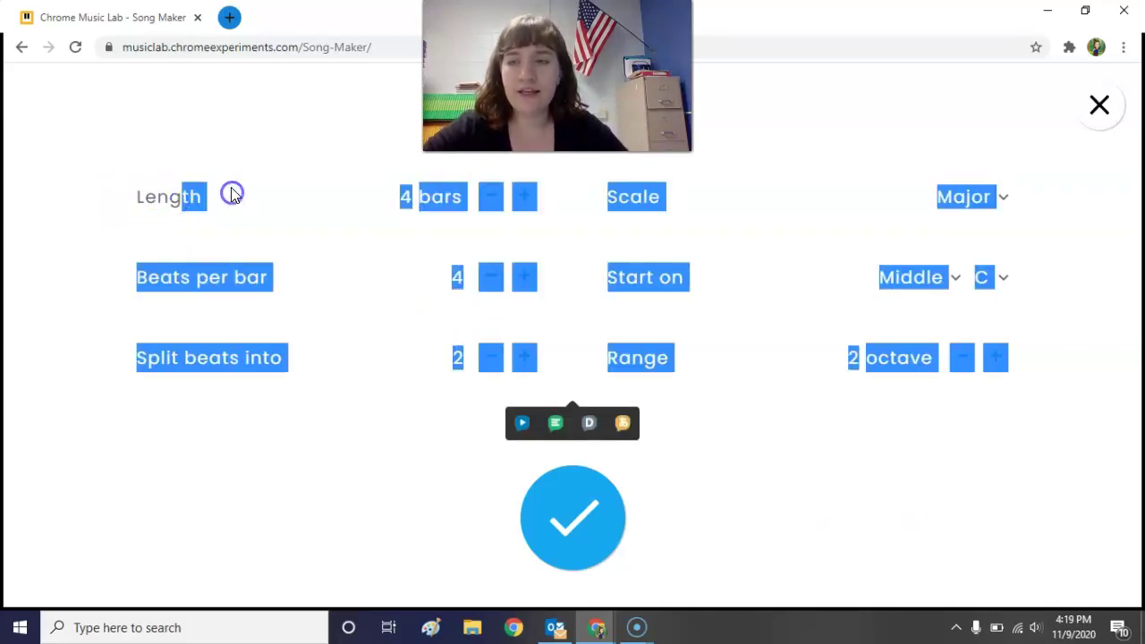
left_click(231, 130)
left_click(499, 202)
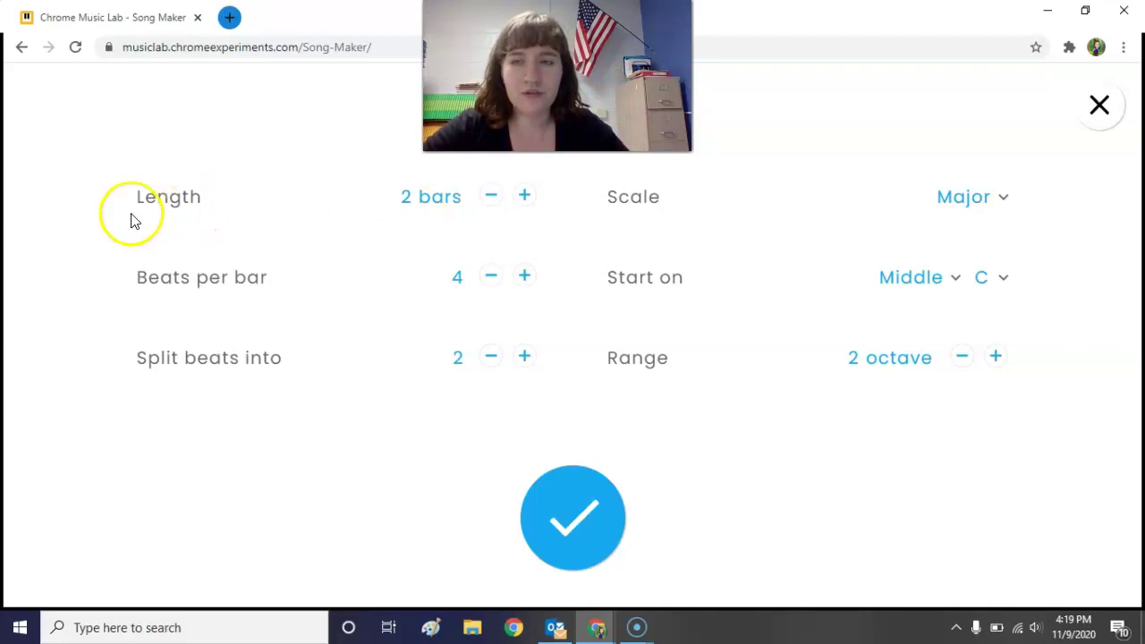
left_click_drag(134, 220, 215, 194)
left_click(251, 149)
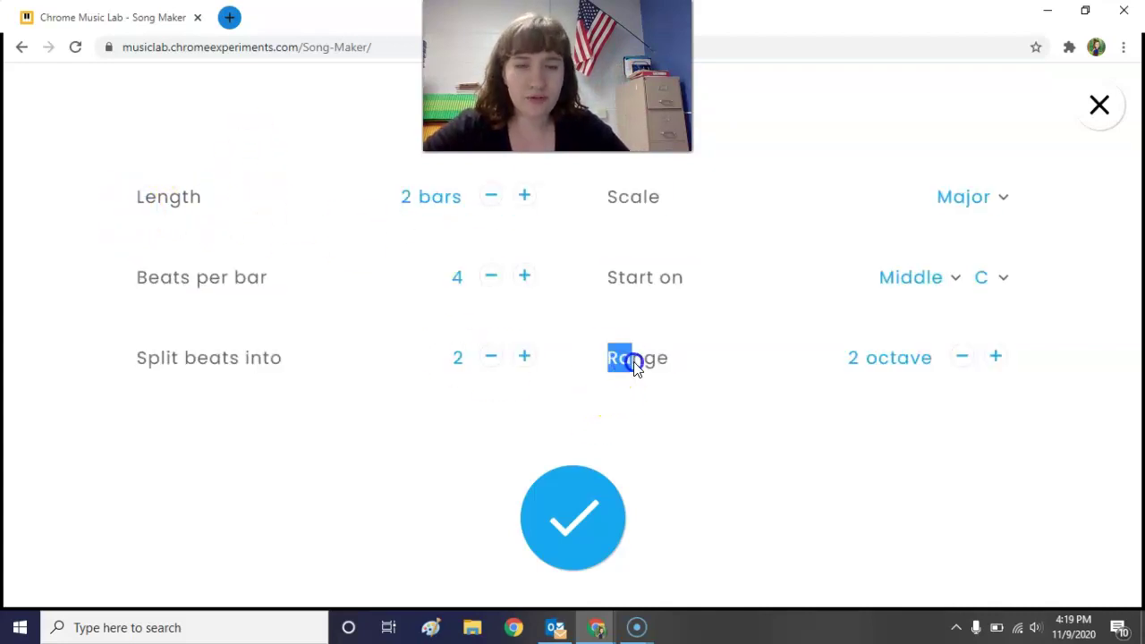
Set the range to 1 octave and apply the Song Maker settings
left_click(864, 481)
left_click(966, 359)
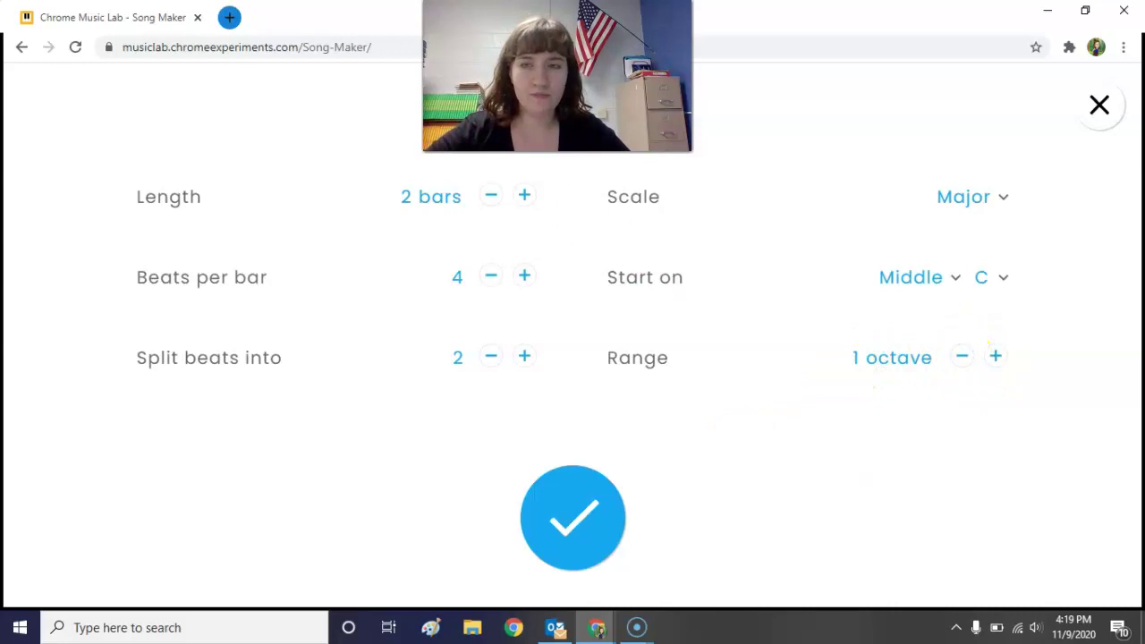
left_click_drag(191, 201, 246, 212)
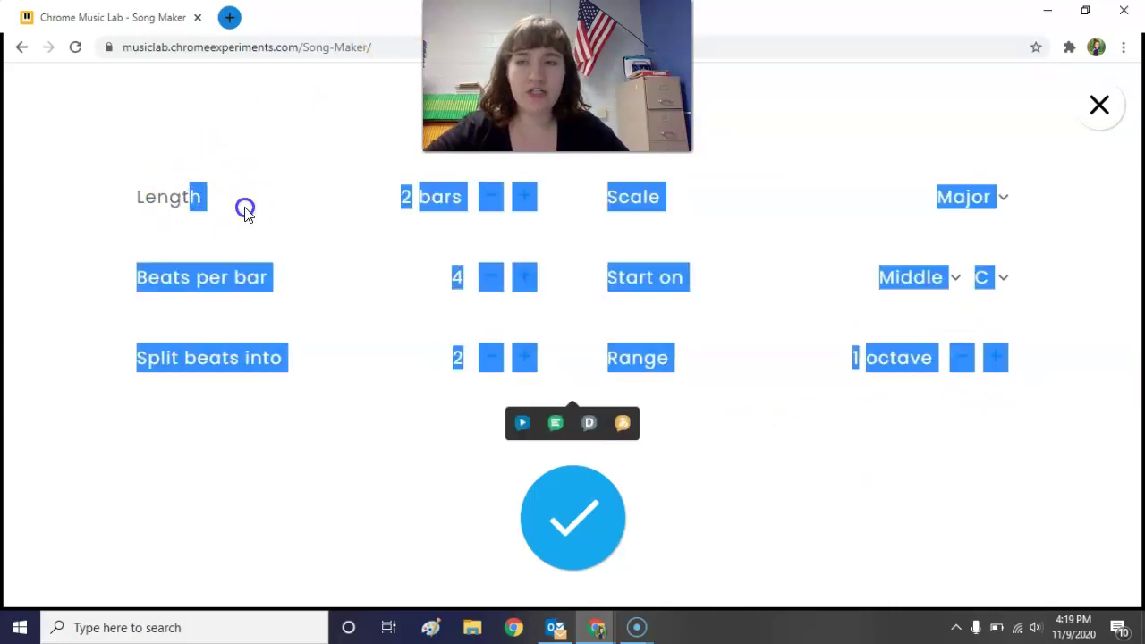
left_click(244, 211)
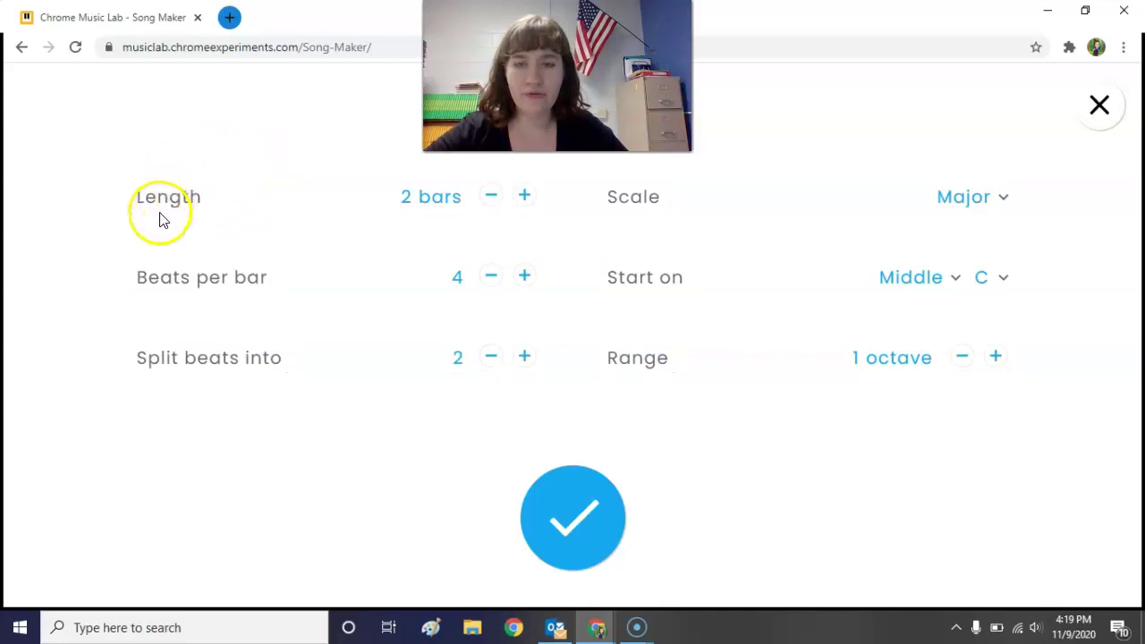
left_click_drag(676, 365, 592, 366)
left_click(591, 367)
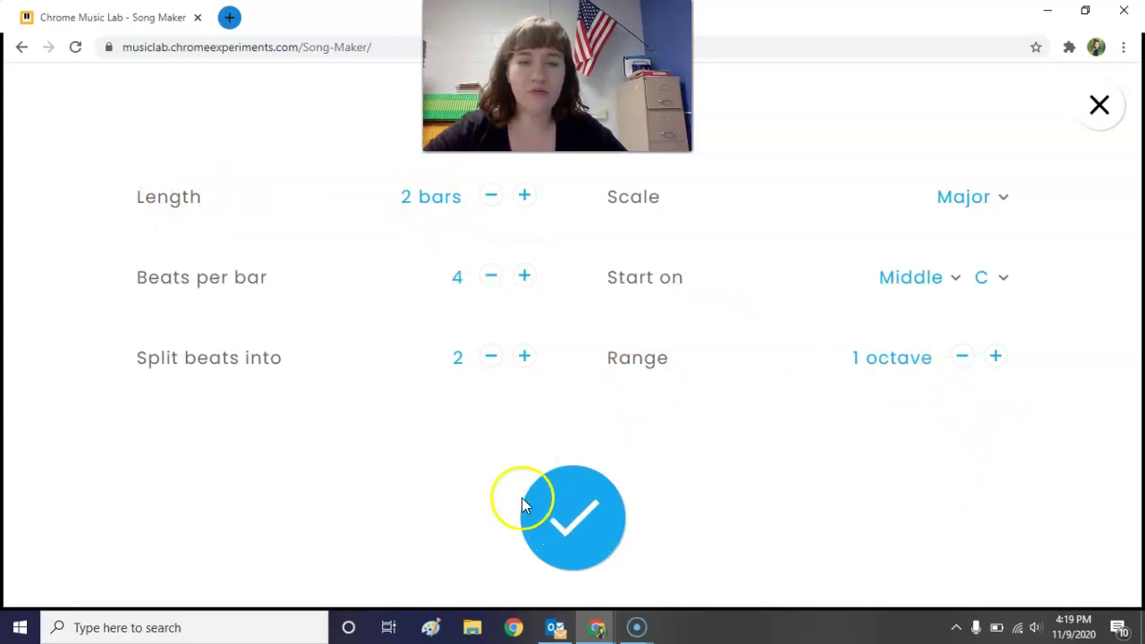
left_click(571, 519)
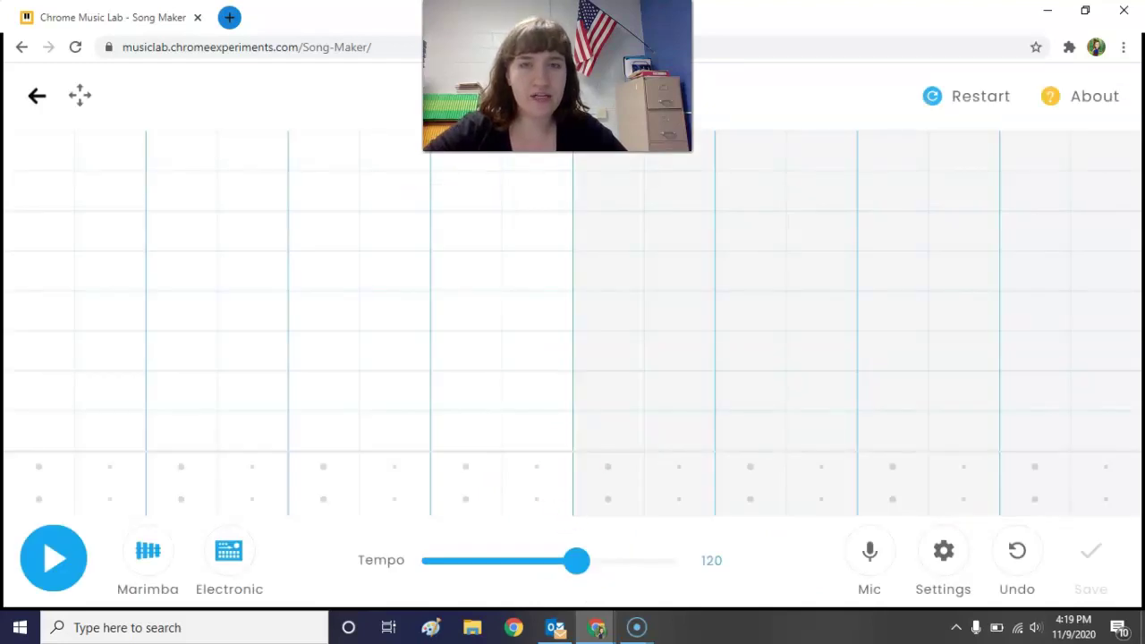
left_click(597, 629)
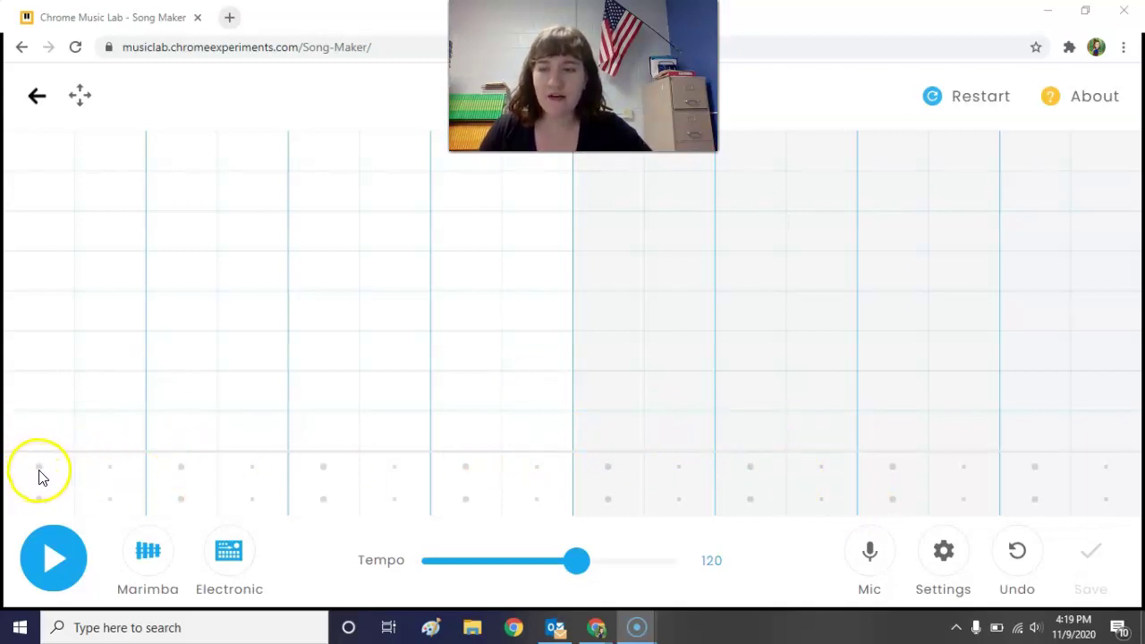
left_click(180, 499)
left_click(246, 499)
left_click(256, 470)
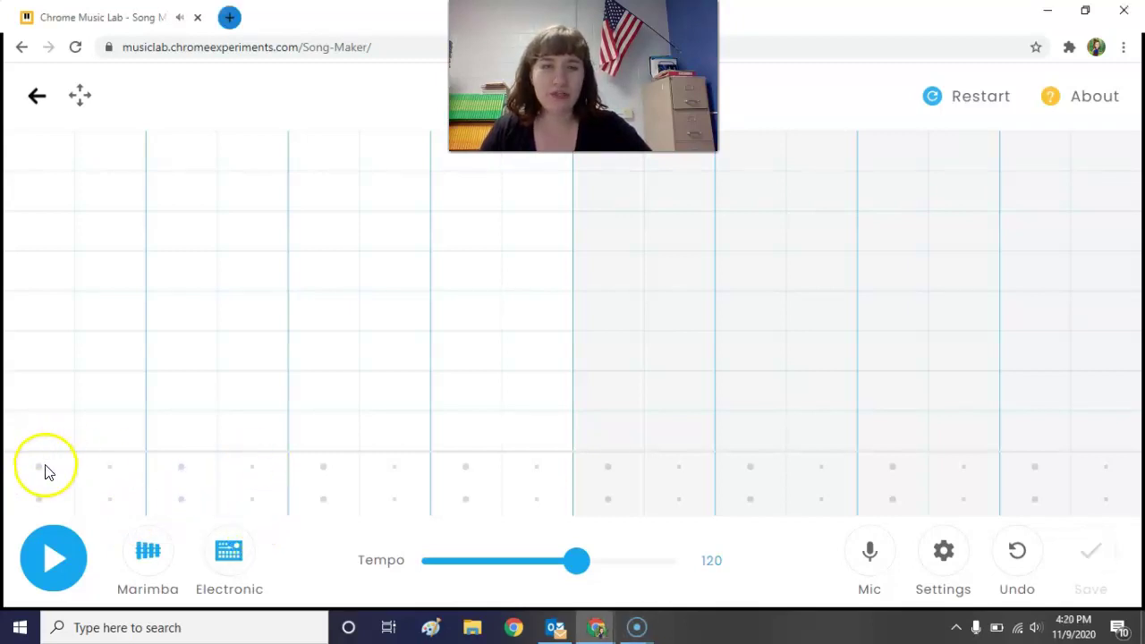
Fill the first bar's percussion rows with two triangles on beats 1 and 3 and two circles on beats 2 and 4
left_click(38, 472)
left_click(112, 471)
left_click(197, 509)
left_click(272, 503)
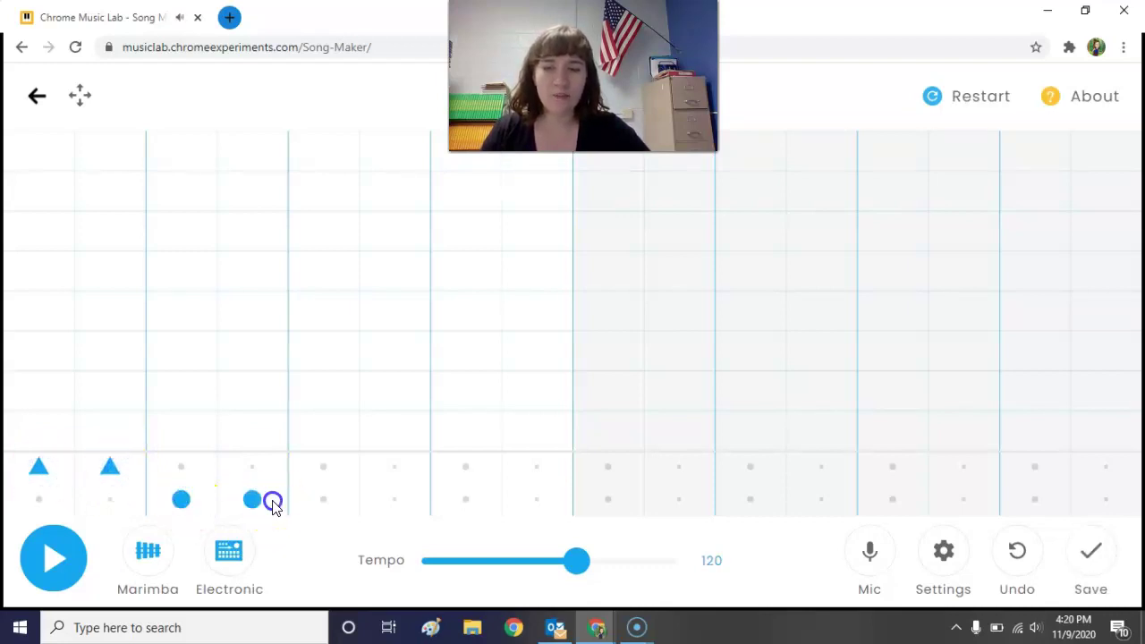
left_click(326, 474)
left_click(390, 478)
left_click(463, 502)
left_click(547, 507)
Repeat the percussion pattern in the second bar, with triangle pairs on beats 1 and 3 and circle pairs on beats 2 and 4
left_click(608, 472)
left_click(681, 474)
left_click(748, 502)
left_click(815, 503)
left_click(898, 476)
left_click(968, 471)
left_click(1028, 499)
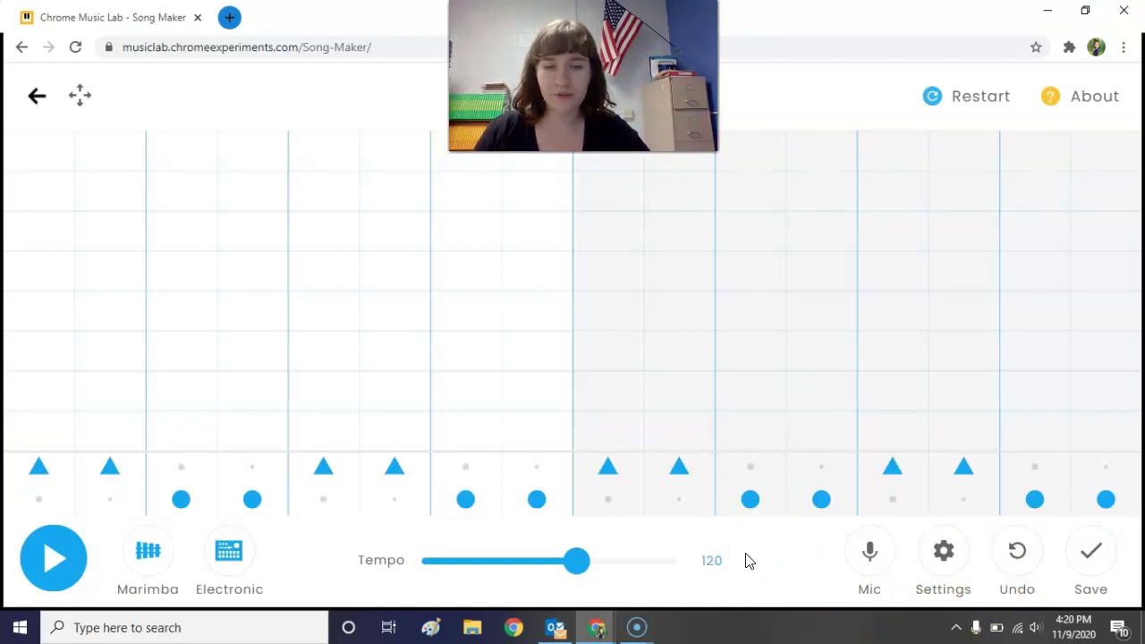
Play back the two-bar percussion pattern and stop it
left_click(53, 552)
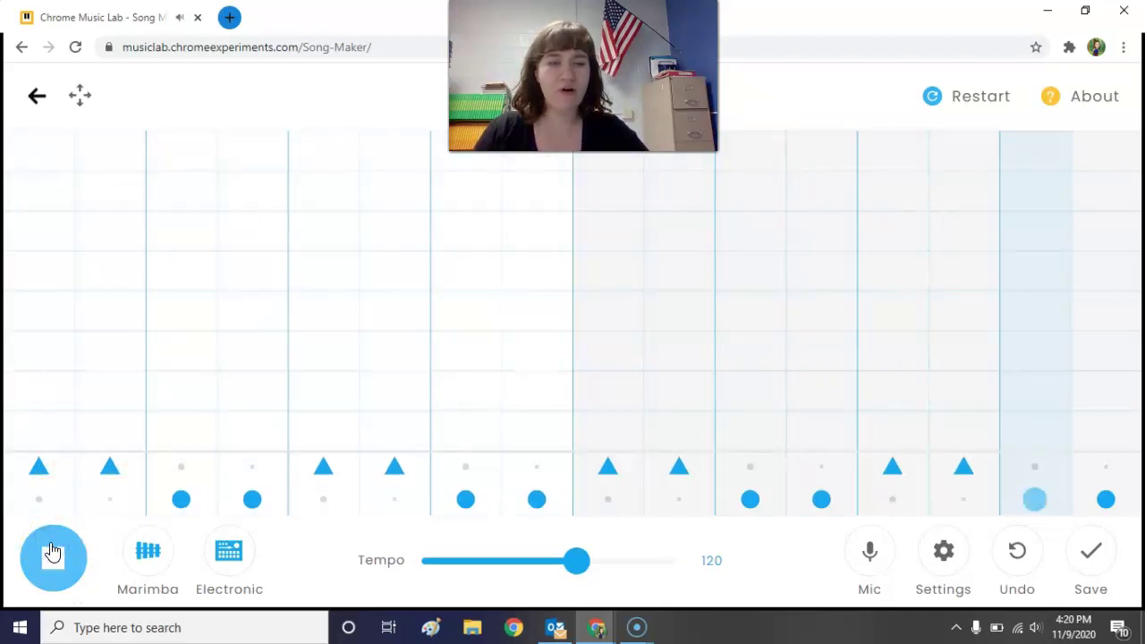
left_click(58, 569)
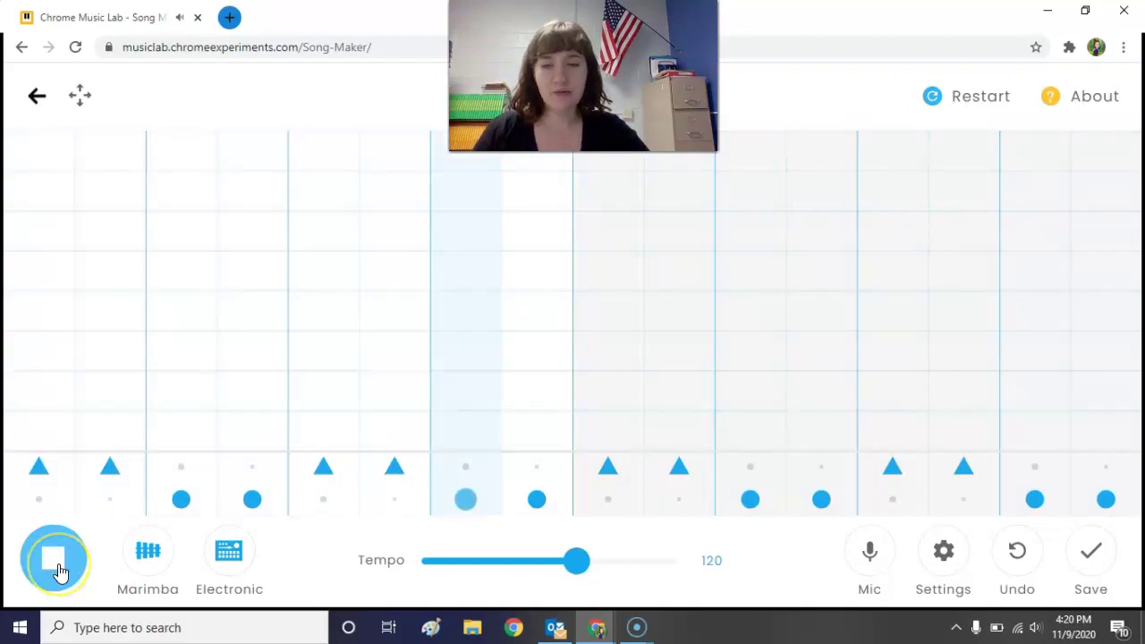
left_click(59, 569)
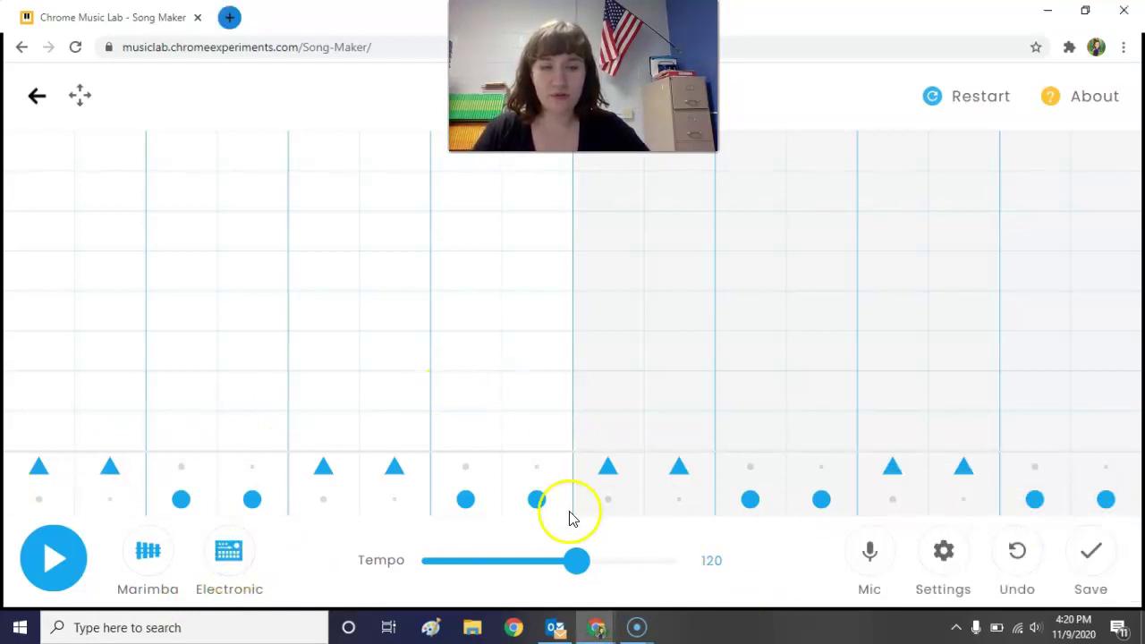
Play the pattern again and switch the percussion sound to Blocks and on to Kit
left_click(55, 557)
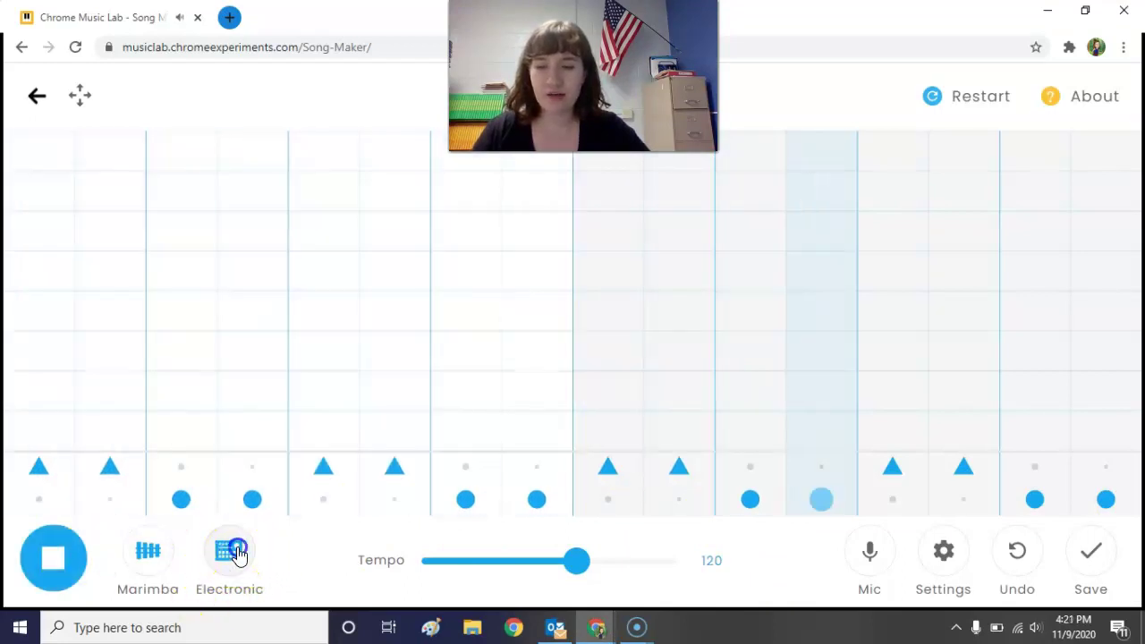
left_click(236, 553)
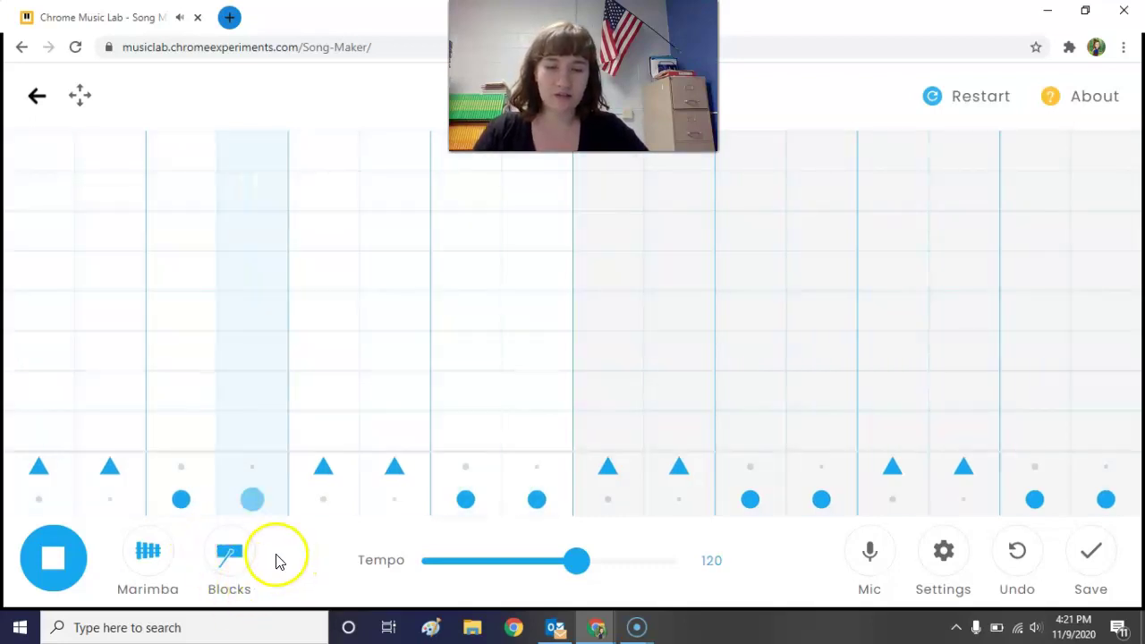
left_click(230, 559)
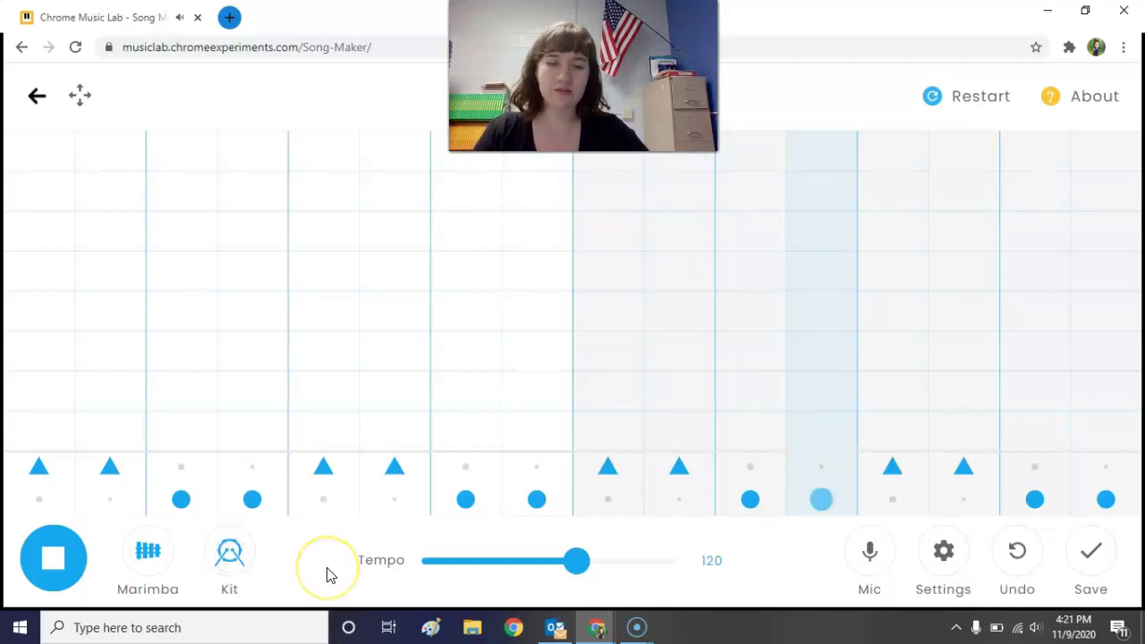
Cycle through the percussion sounds during playback, settle on Blocks, and stop the song
left_click(232, 557)
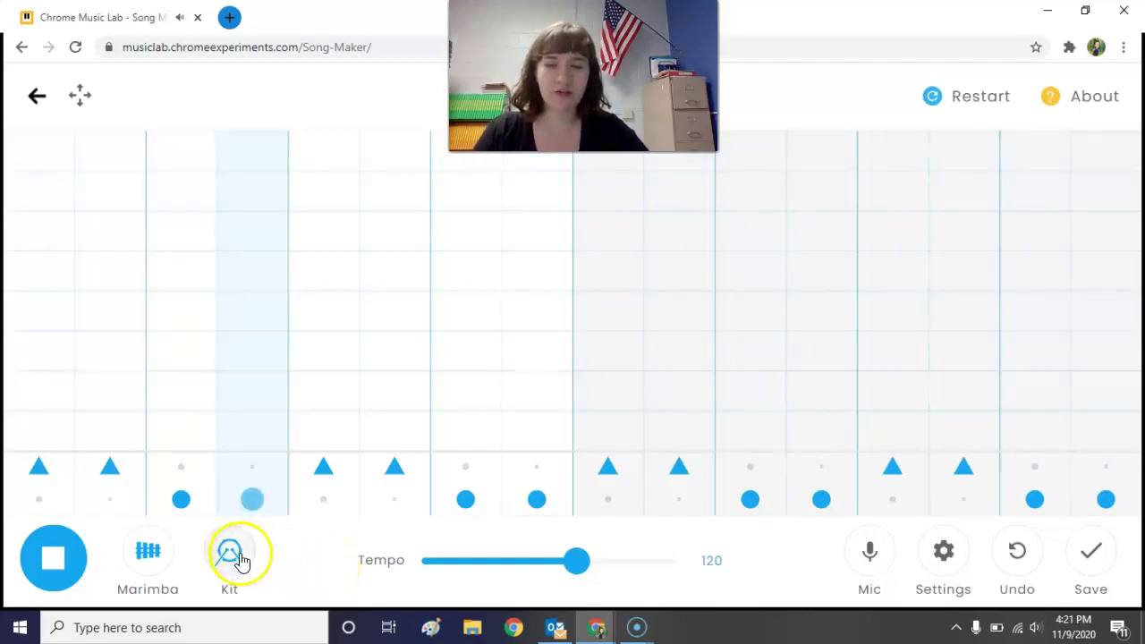
left_click(233, 559)
left_click(233, 559)
left_click(233, 559)
left_click(233, 559)
left_click(232, 559)
left_click(232, 560)
left_click(232, 559)
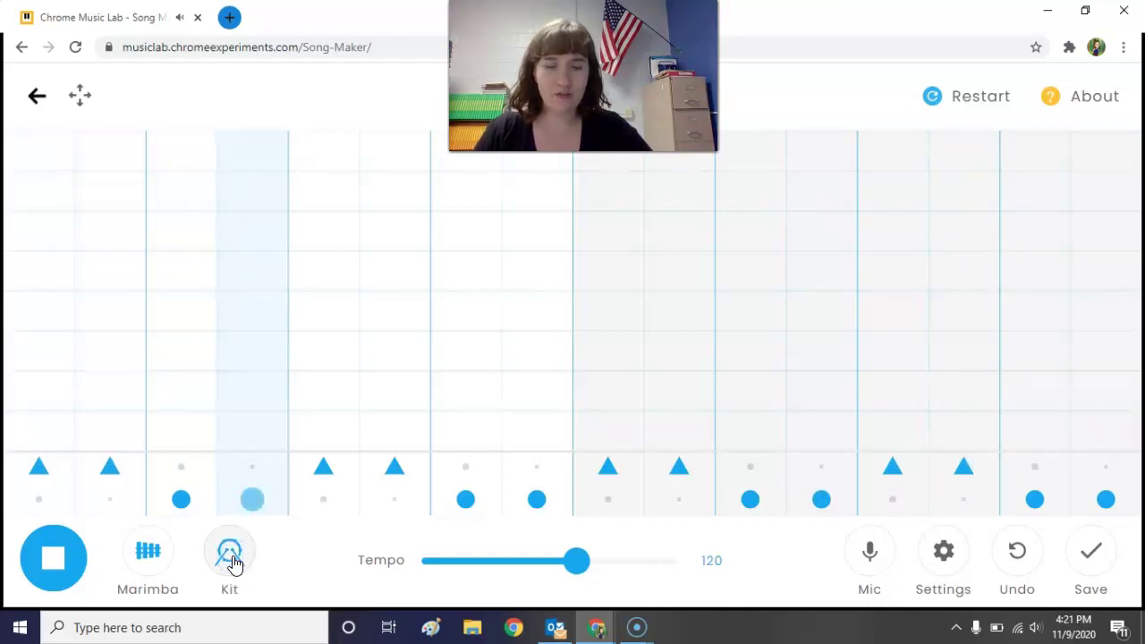
left_click(233, 559)
left_click(232, 559)
left_click(231, 562)
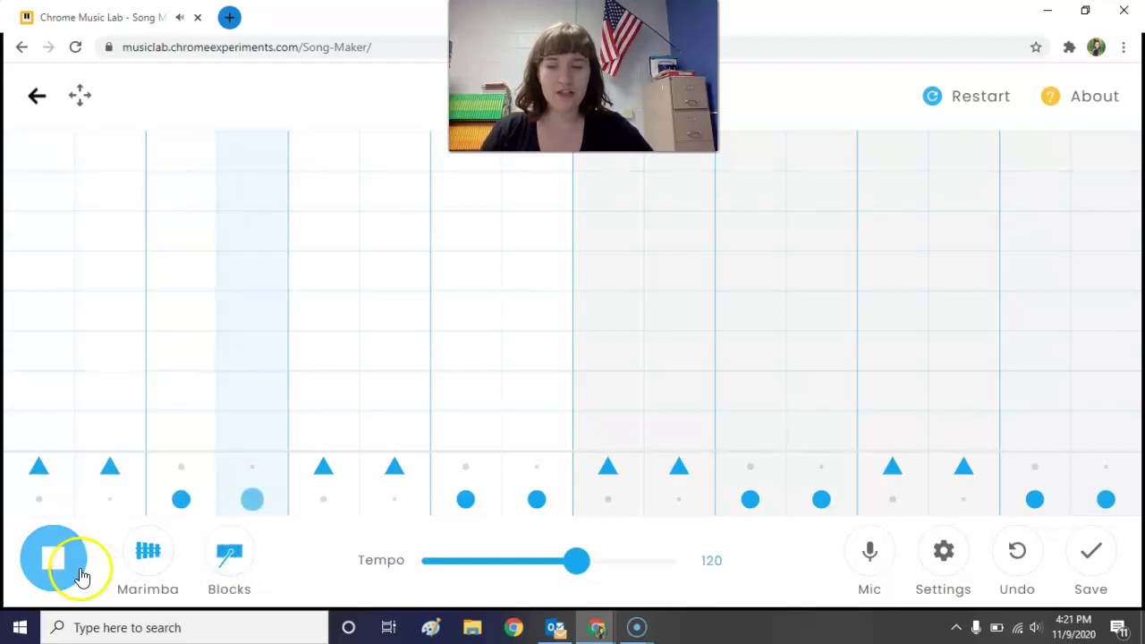
left_click(53, 573)
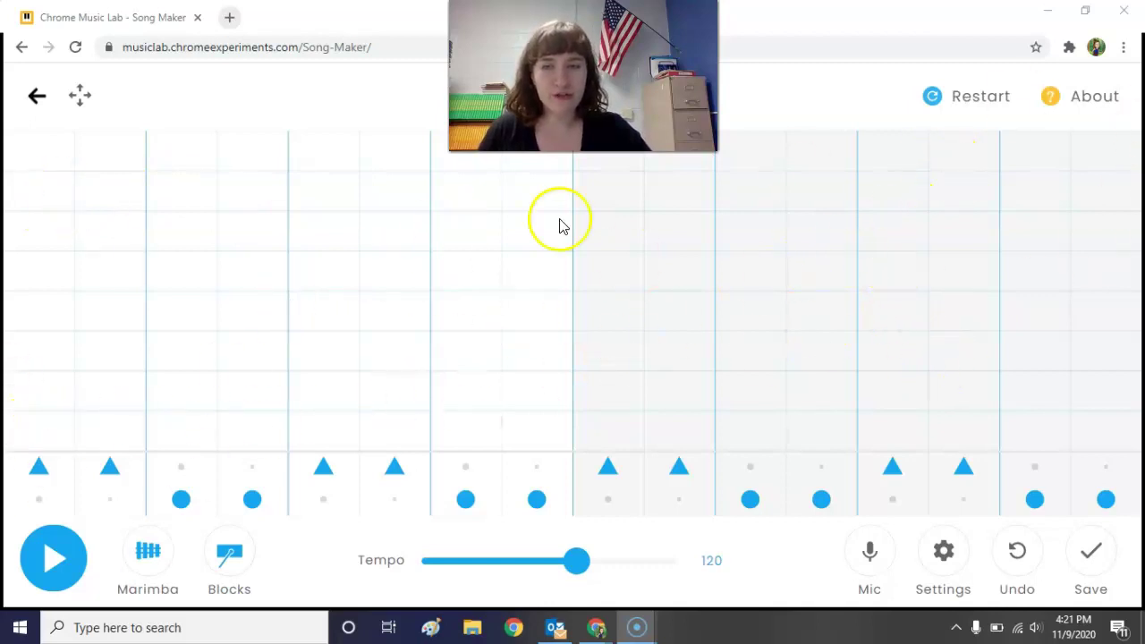
Place trial melody notes in the first bar, rising from the lowest red row through orange and green to the purple row
left_click_drag(46, 424, 112, 429)
left_click(181, 424)
left_click(182, 424)
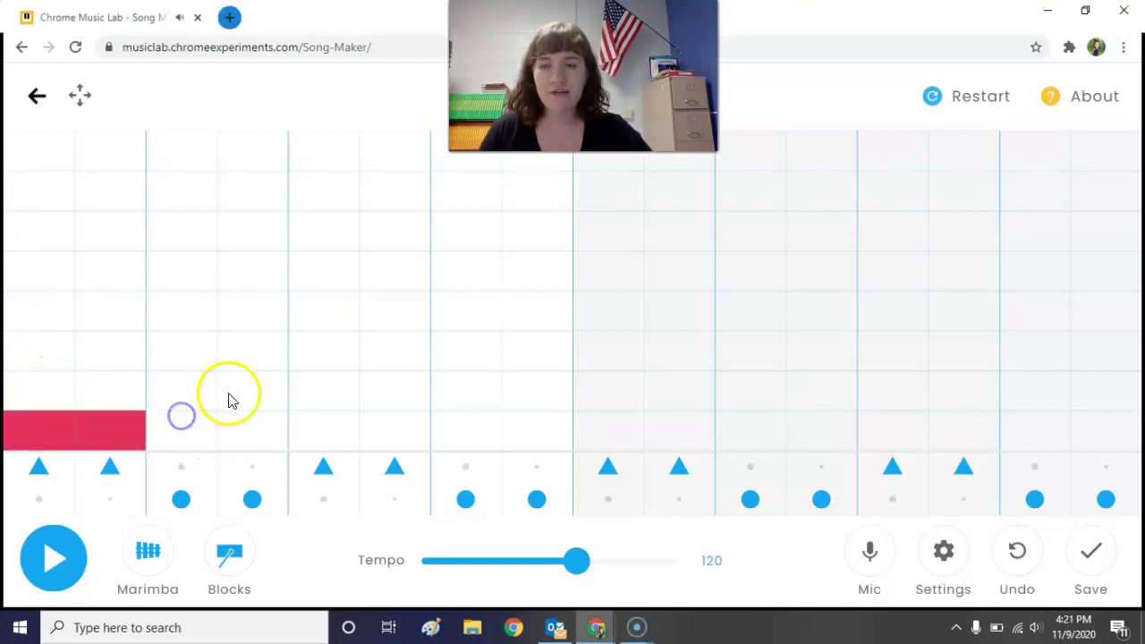
left_click_drag(230, 402, 177, 379)
left_click(249, 324)
left_click(334, 341)
left_click(343, 365)
left_click(465, 236)
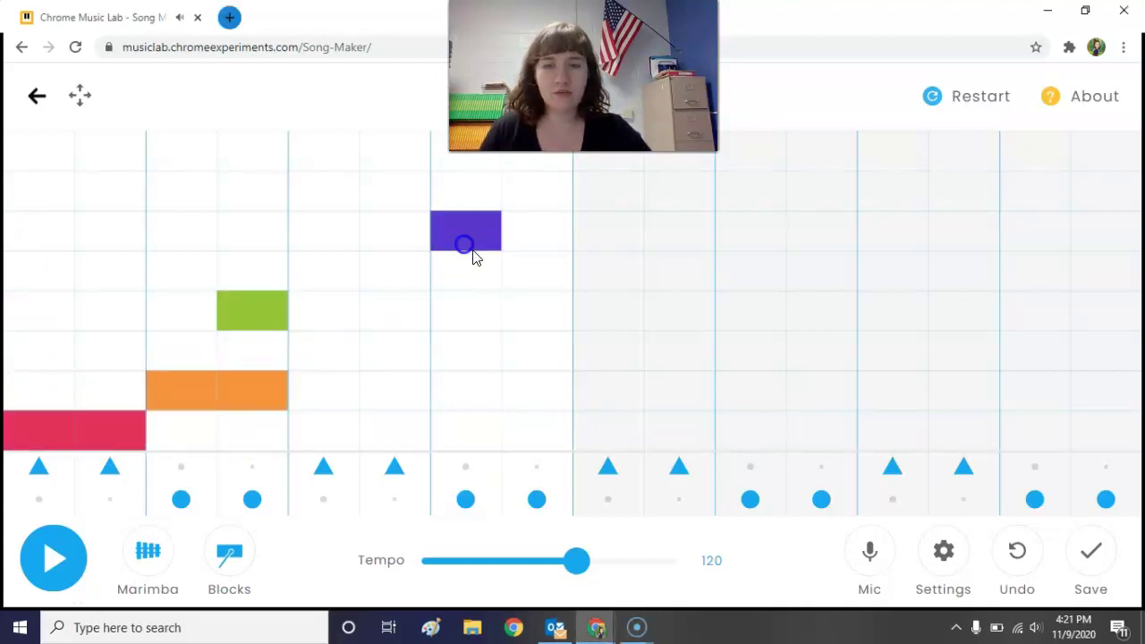
left_click(519, 272)
left_click(360, 281)
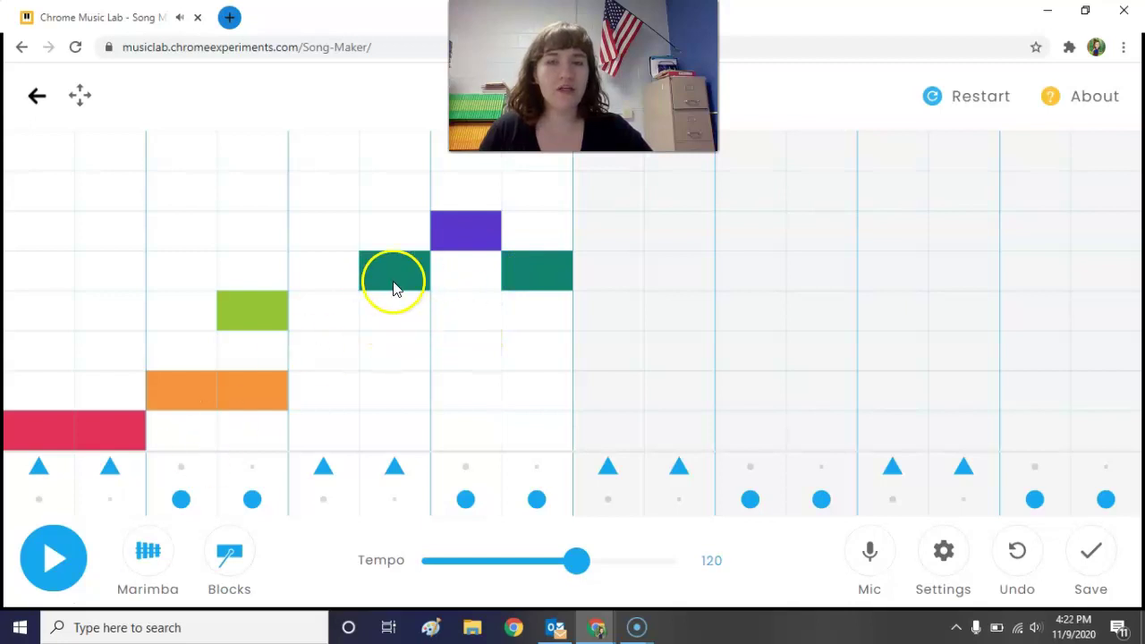
Remove all the trial melody notes from the first bar
left_click(394, 284)
left_click(468, 227)
left_click(555, 269)
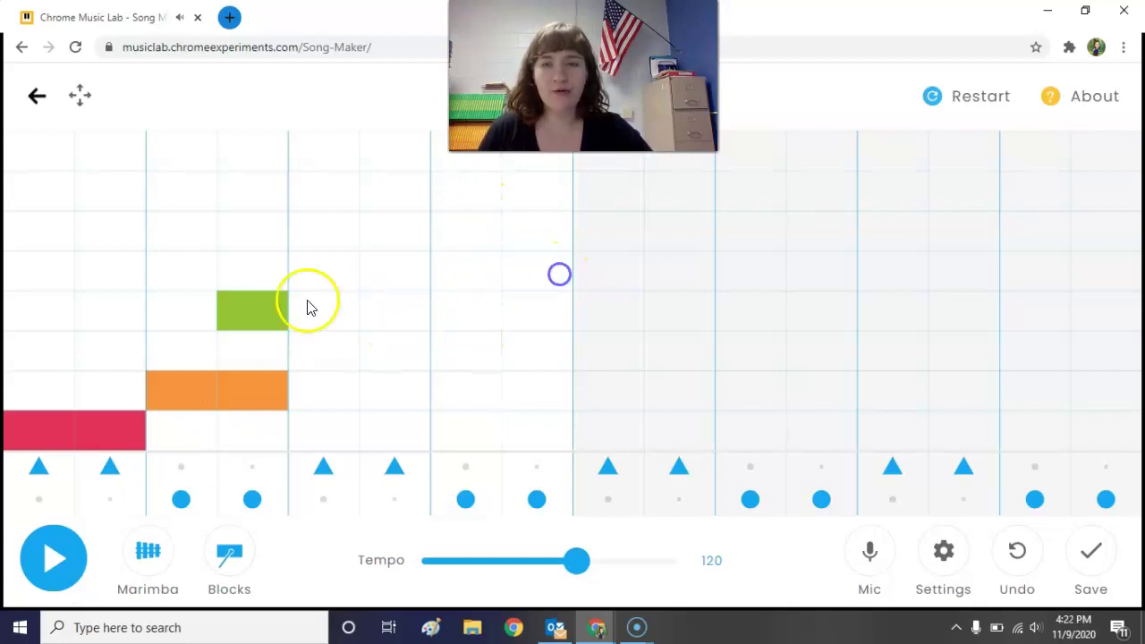
left_click(279, 313)
left_click(267, 362)
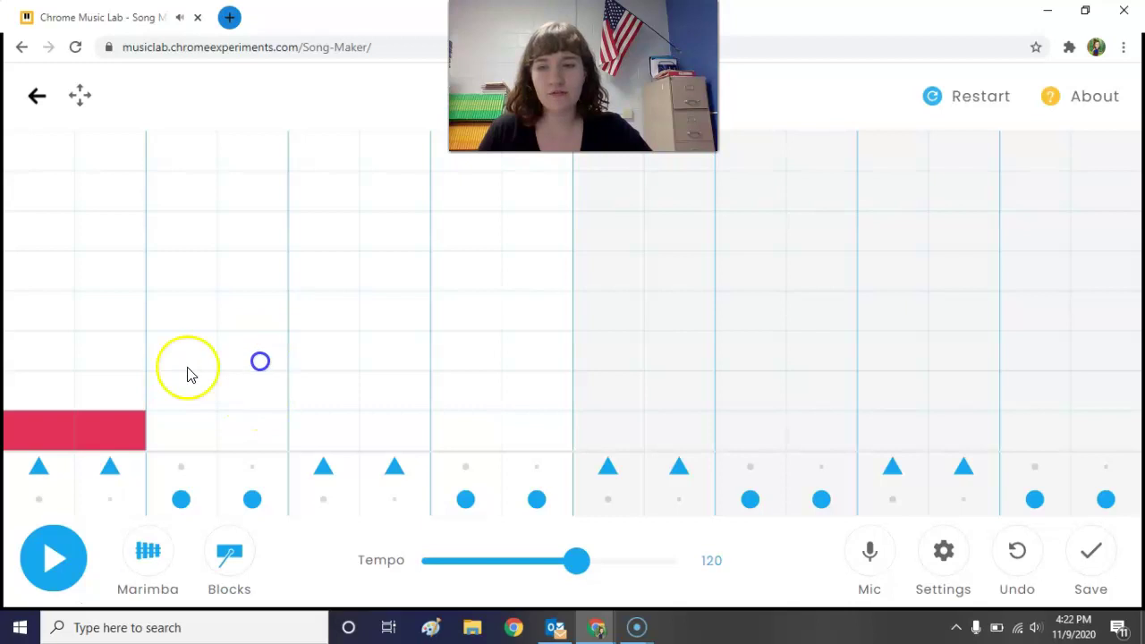
left_click(59, 442)
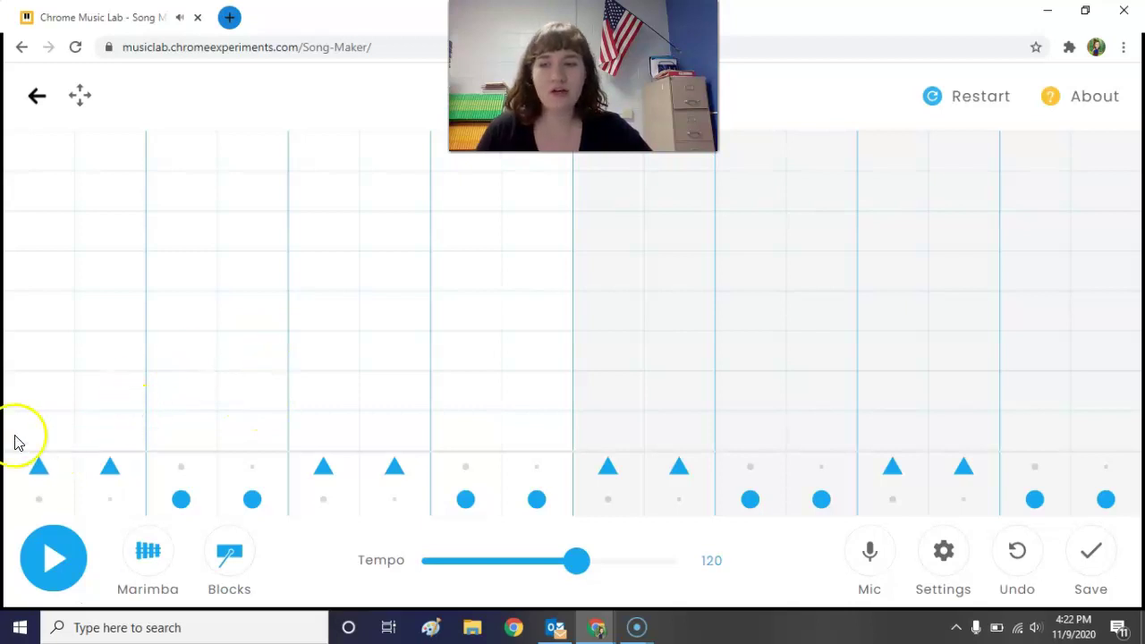
Fill the lowest and highest red rows across the first three beats, and stack notes on the pitch rows of beat 4
mouse_move(16, 436)
left_mouse_down()
mouse_move(126, 417)
mouse_move(386, 442)
left_mouse_up()
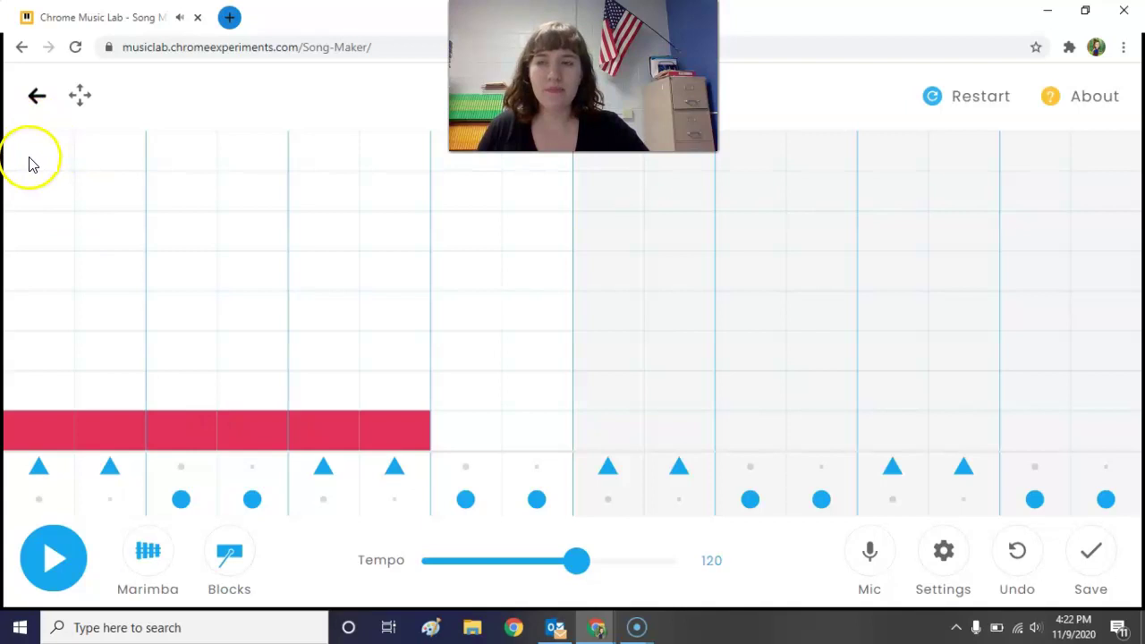
mouse_move(27, 162)
left_mouse_down()
mouse_move(239, 125)
mouse_move(243, 155)
left_mouse_up()
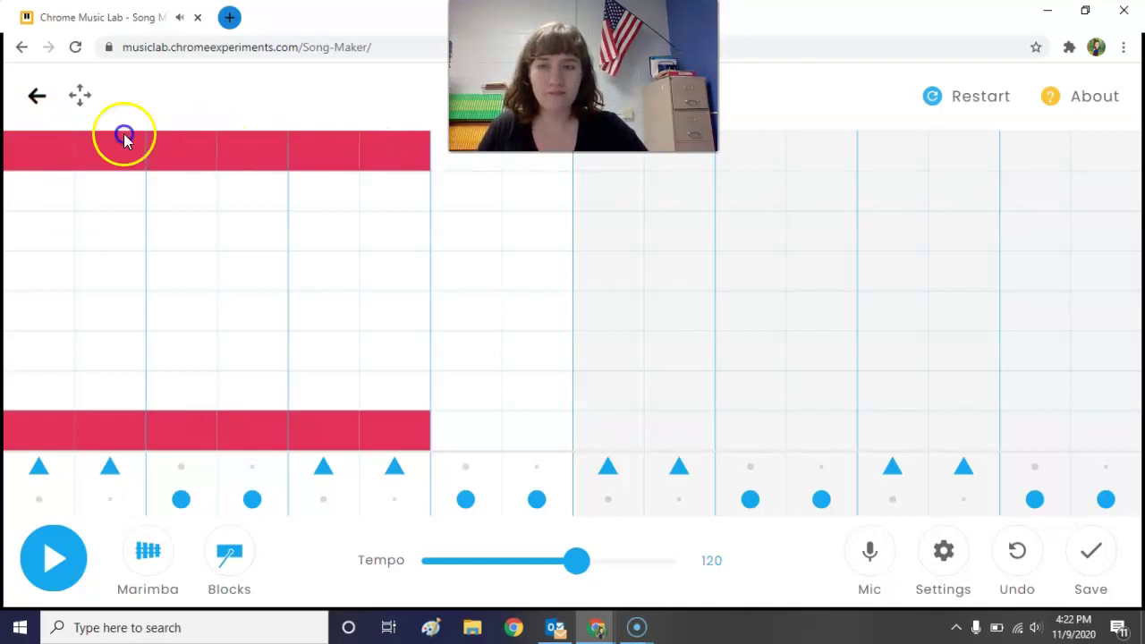
left_click_drag(125, 139, 167, 155)
mouse_move(460, 438)
left_mouse_down()
mouse_move(475, 179)
mouse_move(465, 150)
left_mouse_up()
mouse_move(539, 164)
left_mouse_down()
mouse_move(545, 436)
mouse_move(534, 294)
mouse_move(546, 195)
left_mouse_up()
left_click_drag(555, 435, 537, 160)
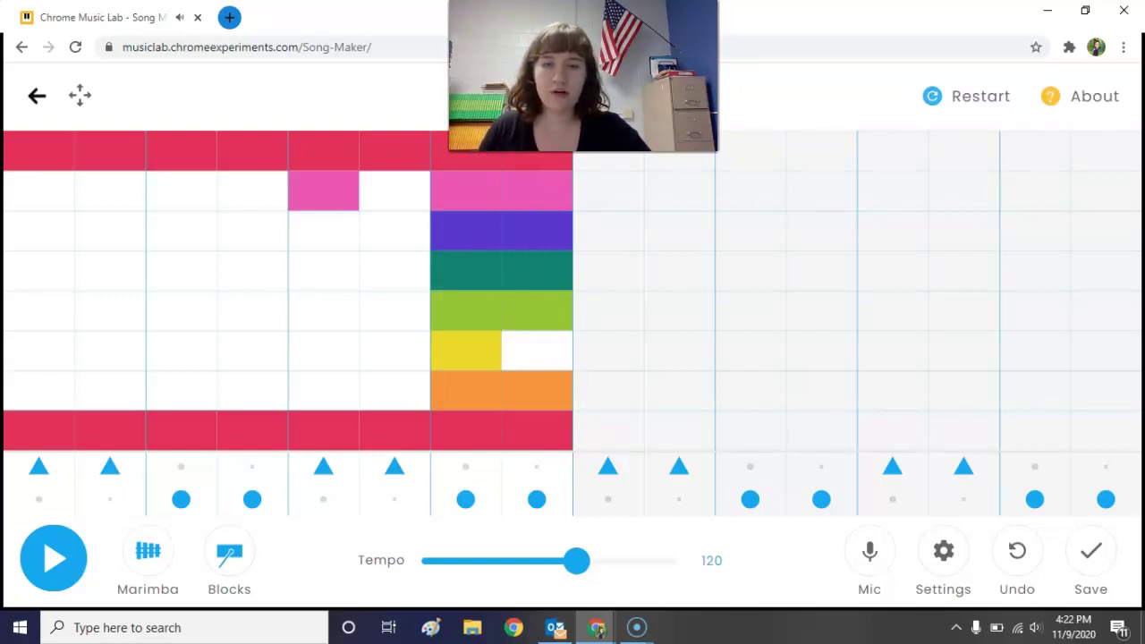
Extend the full-height note stack through the first half of the second bar's beat 3, and start erasing it from its end
left_click(546, 353)
mouse_move(599, 220)
left_mouse_down()
mouse_move(593, 332)
mouse_move(619, 453)
left_mouse_up()
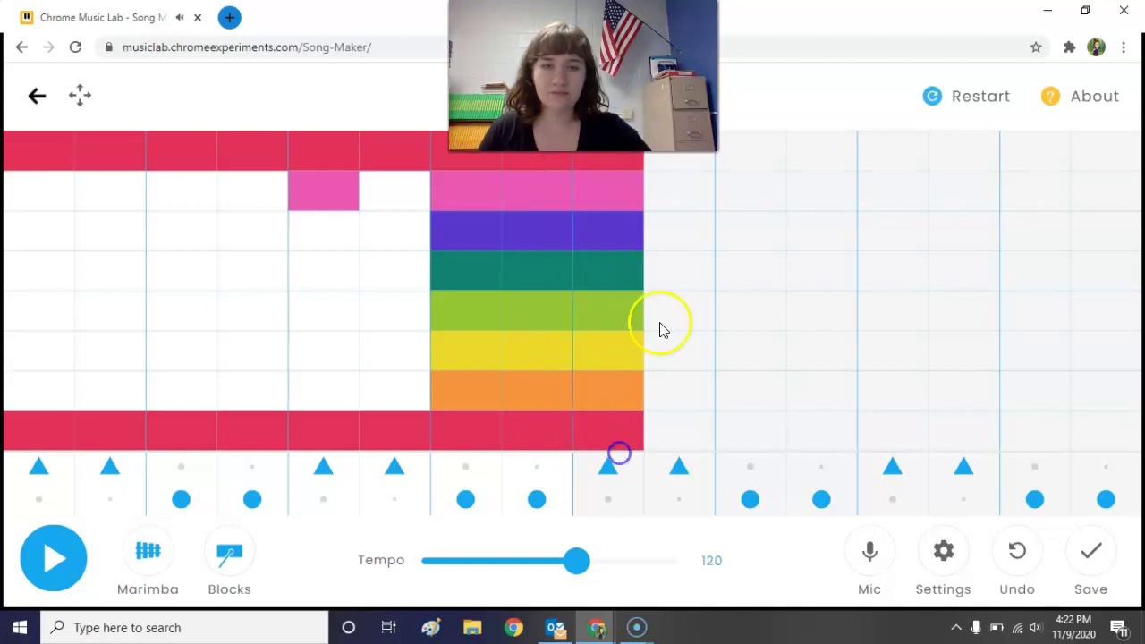
left_click_drag(677, 176, 671, 462)
mouse_move(734, 434)
left_mouse_down()
mouse_move(723, 327)
mouse_move(752, 123)
mouse_move(830, 418)
mouse_move(854, 439)
mouse_move(895, 101)
left_mouse_up()
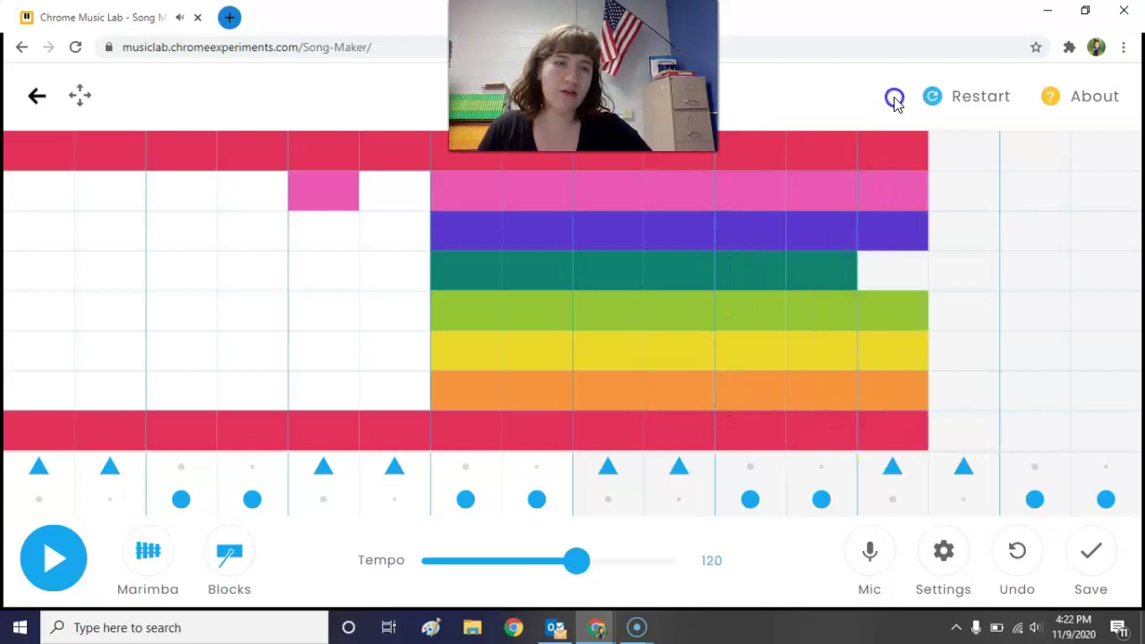
left_click(895, 259)
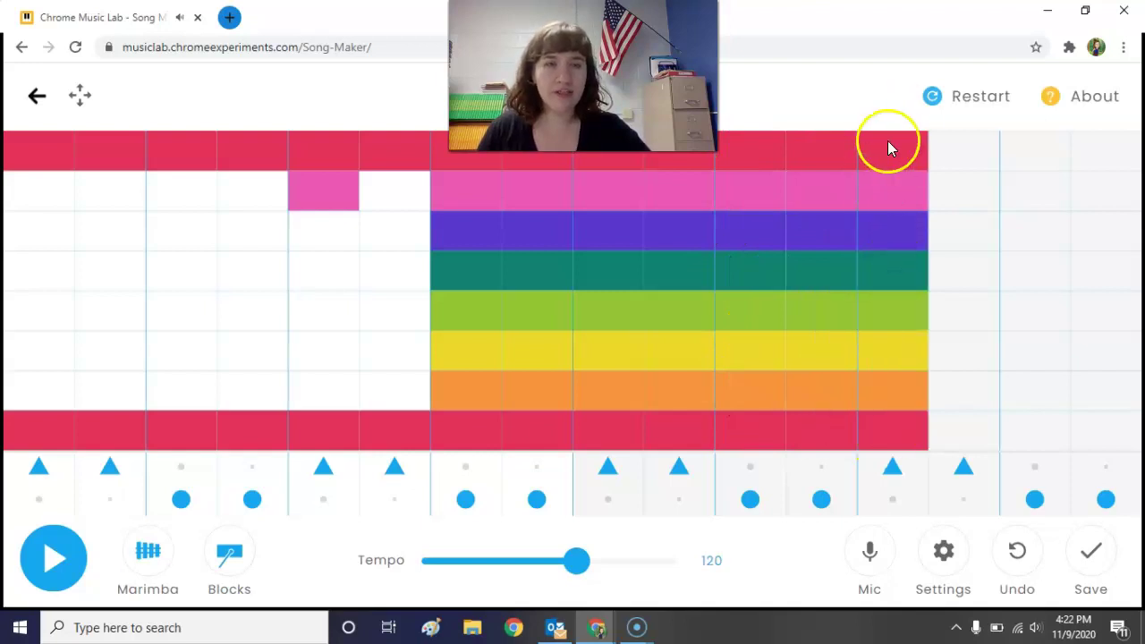
mouse_move(894, 145)
left_mouse_down()
mouse_move(866, 420)
mouse_move(840, 427)
mouse_move(818, 249)
mouse_move(819, 143)
mouse_move(753, 156)
mouse_move(749, 426)
mouse_move(682, 417)
mouse_move(697, 210)
left_mouse_up()
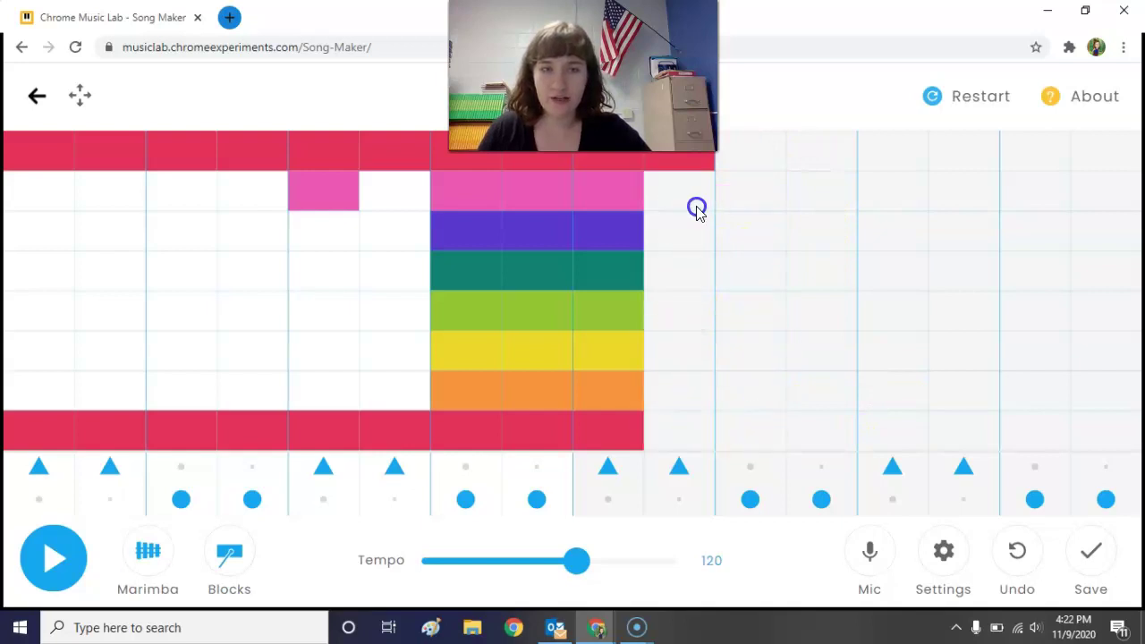
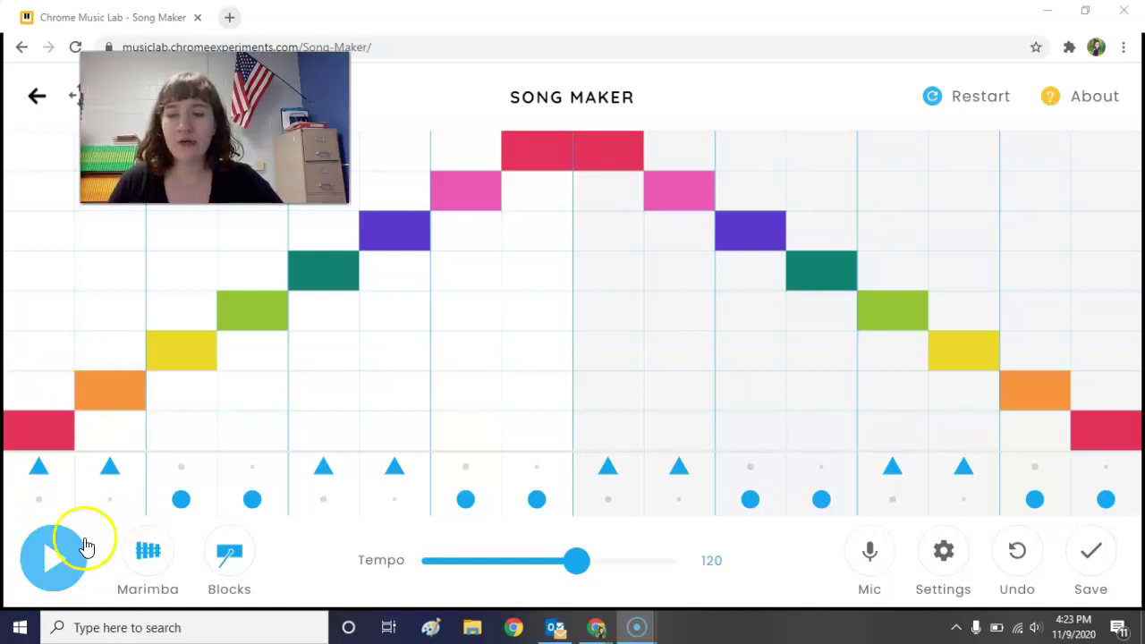
Play back the rising and falling scale, and switch the melody instrument through Piano and Strings to Woodwind
left_click(75, 556)
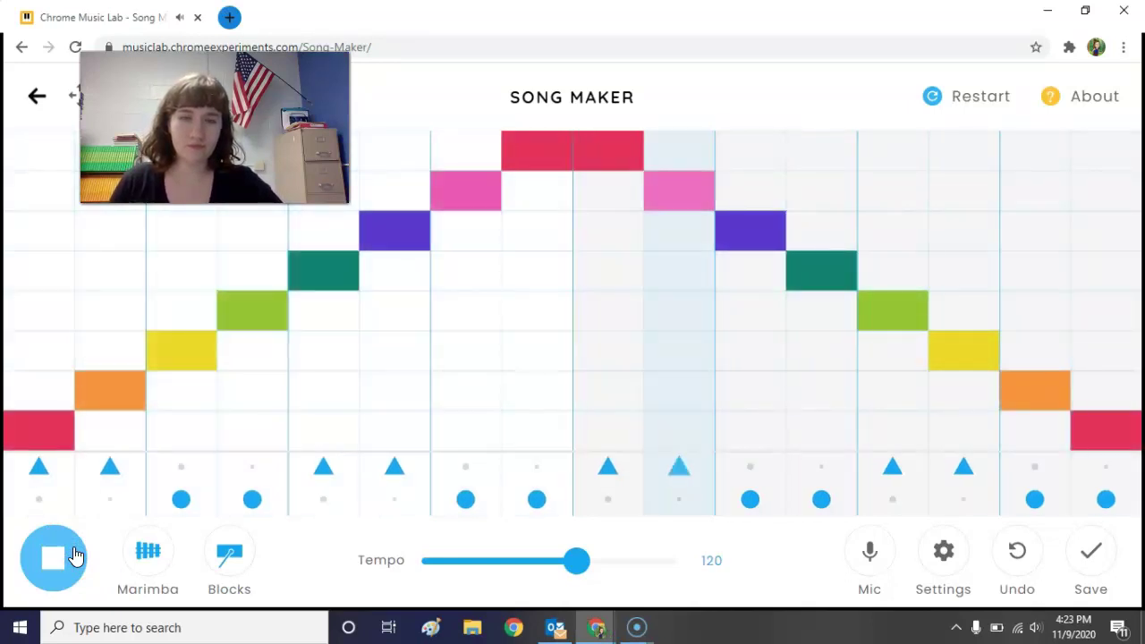
left_click(76, 560)
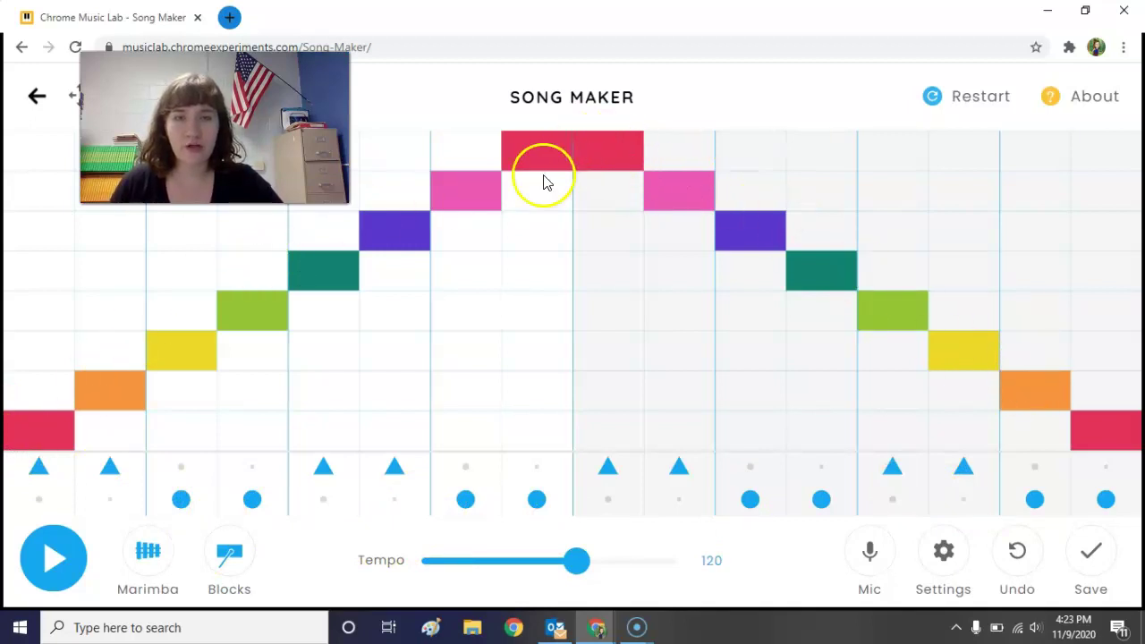
left_click(60, 557)
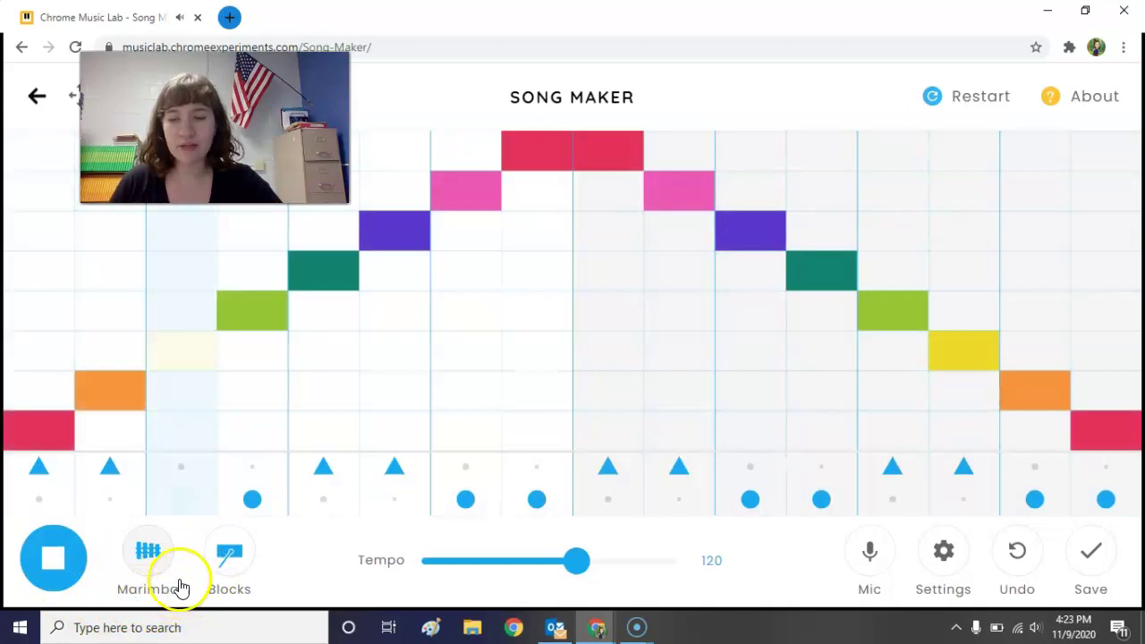
left_click(146, 569)
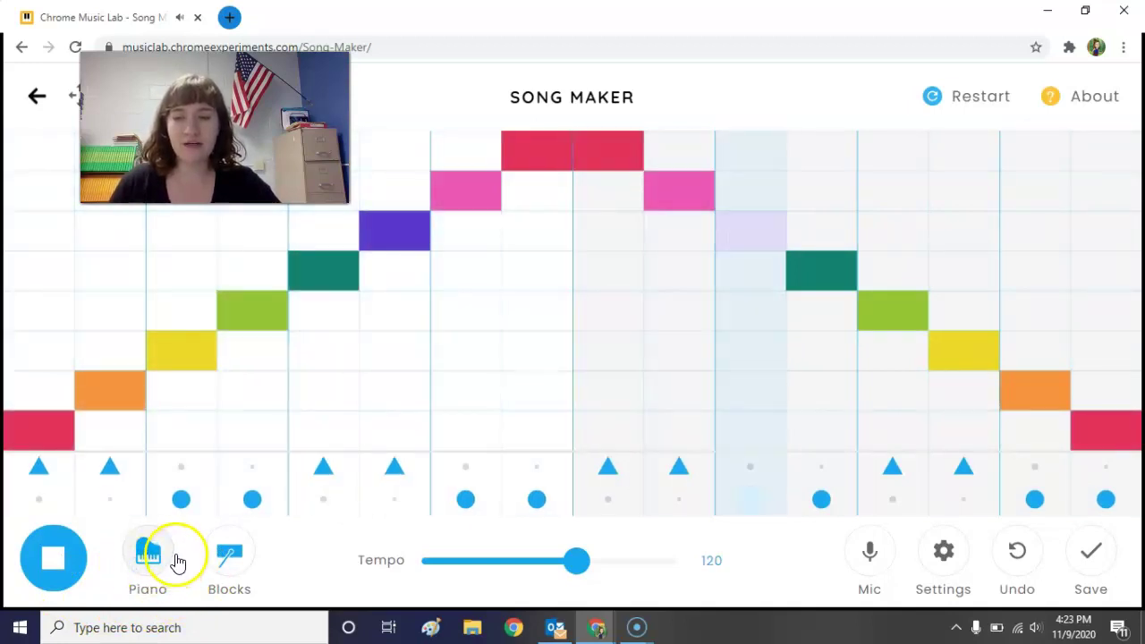
left_click(146, 550)
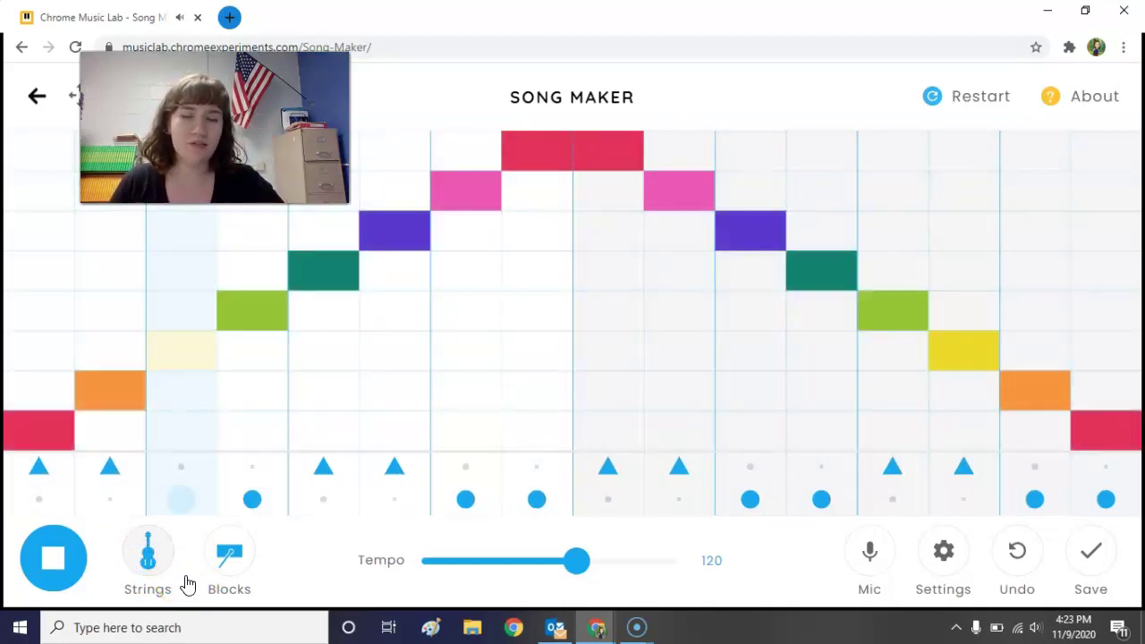
left_click(157, 570)
Try the Kit and Electronic percussion, settle on the Synth melody instrument with Conga percussion, and stop playback
left_click(233, 563)
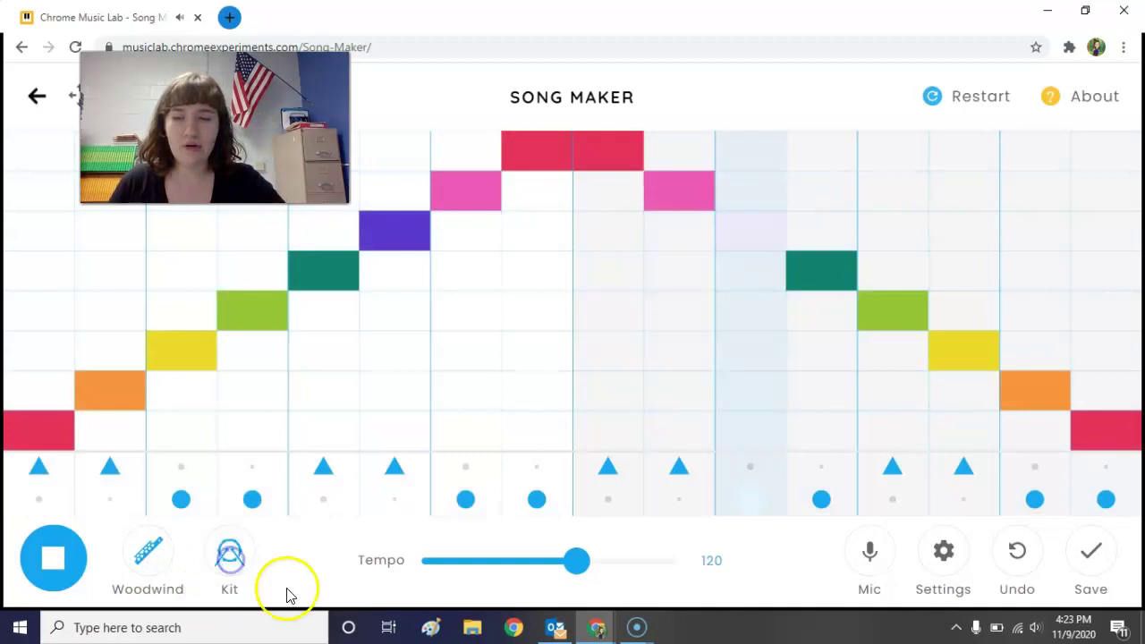
left_click(260, 583)
left_click(234, 551)
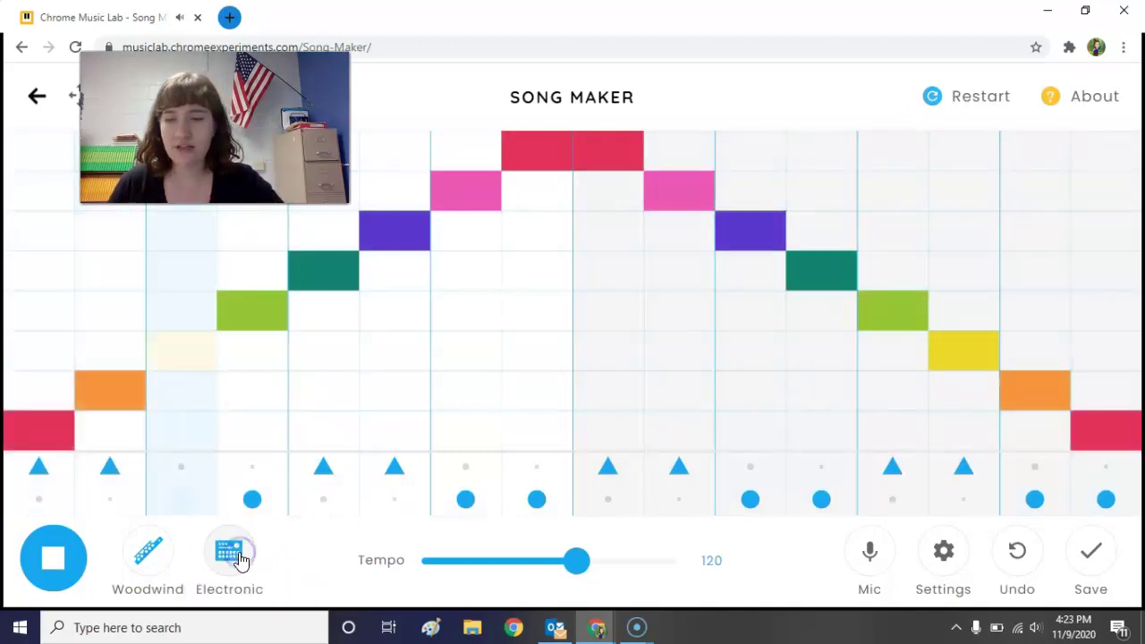
left_click(240, 560)
left_click(238, 557)
left_click(153, 548)
left_click(232, 551)
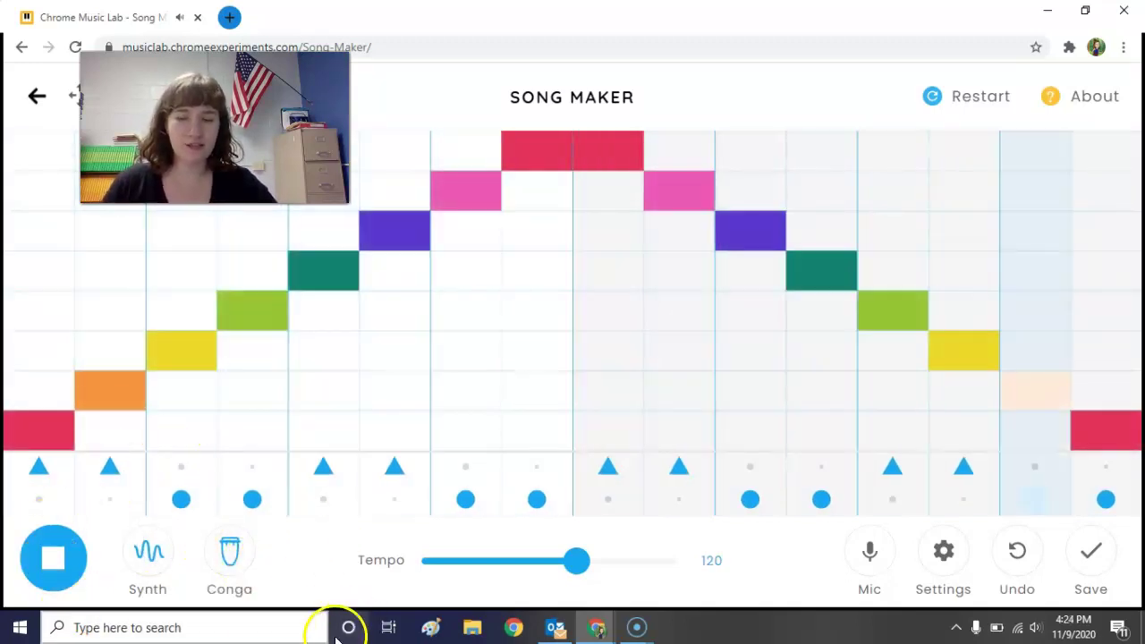
left_click(54, 559)
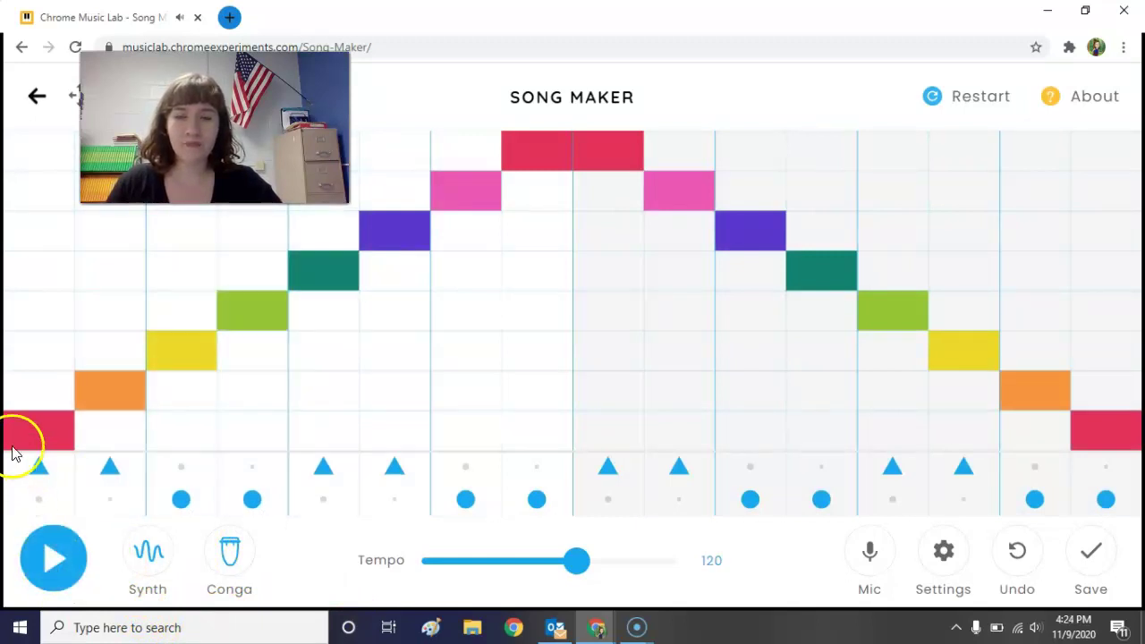
Clear every note of the rising and falling scale from both bars of the melody grid
left_click(31, 429)
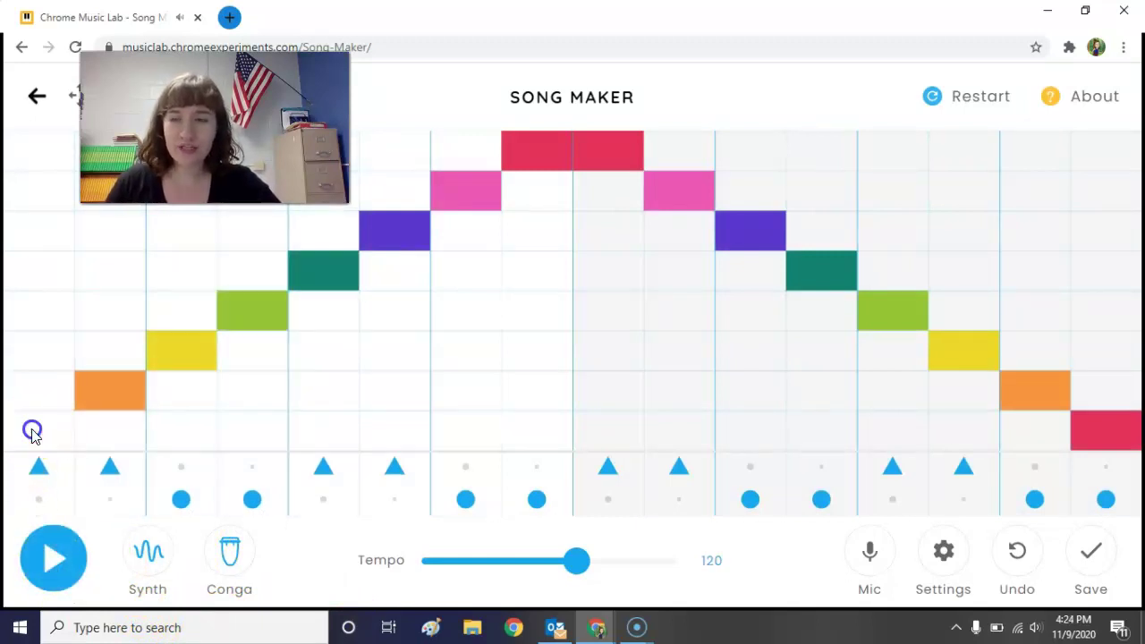
left_click(163, 365)
left_click(269, 306)
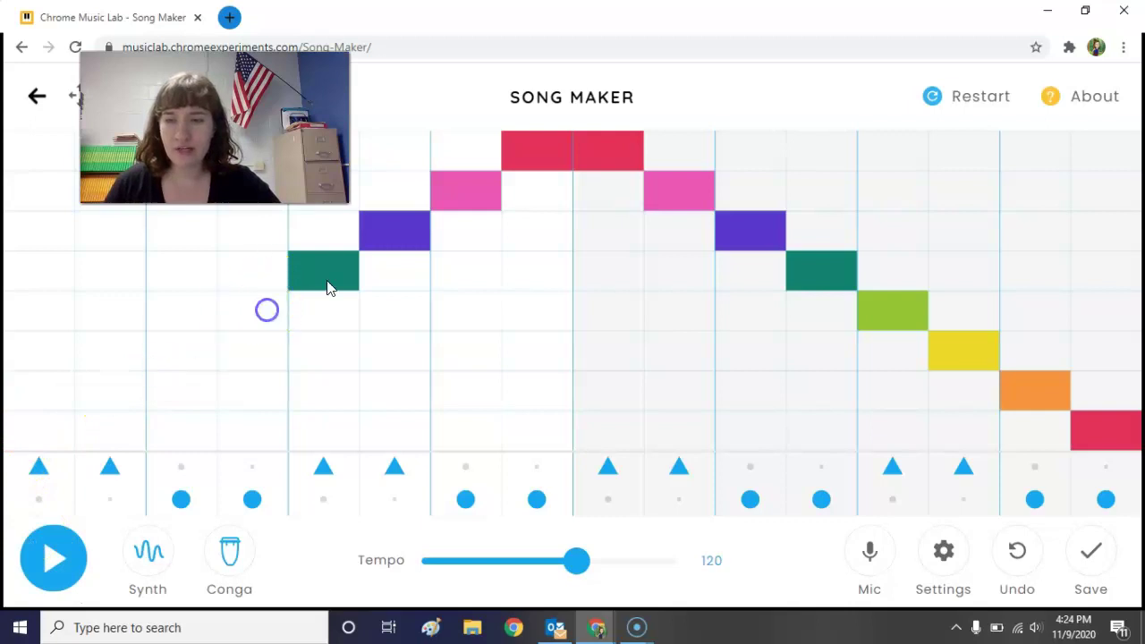
left_click(328, 279)
left_click(417, 225)
left_click(447, 209)
left_click(540, 140)
left_click(613, 161)
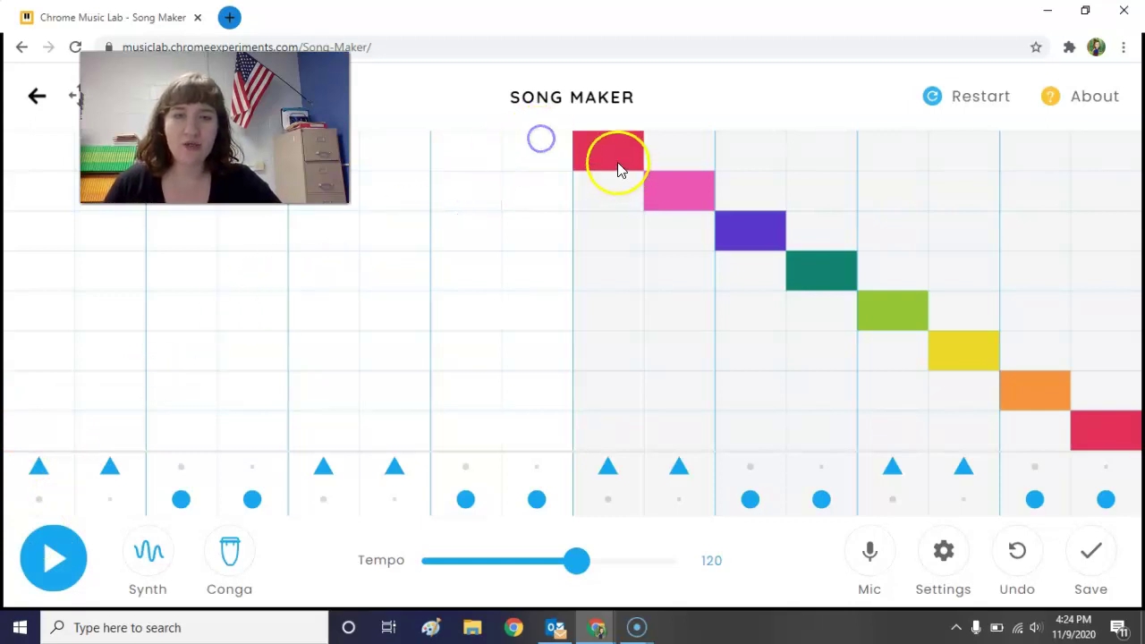
left_click(684, 204)
left_click(840, 284)
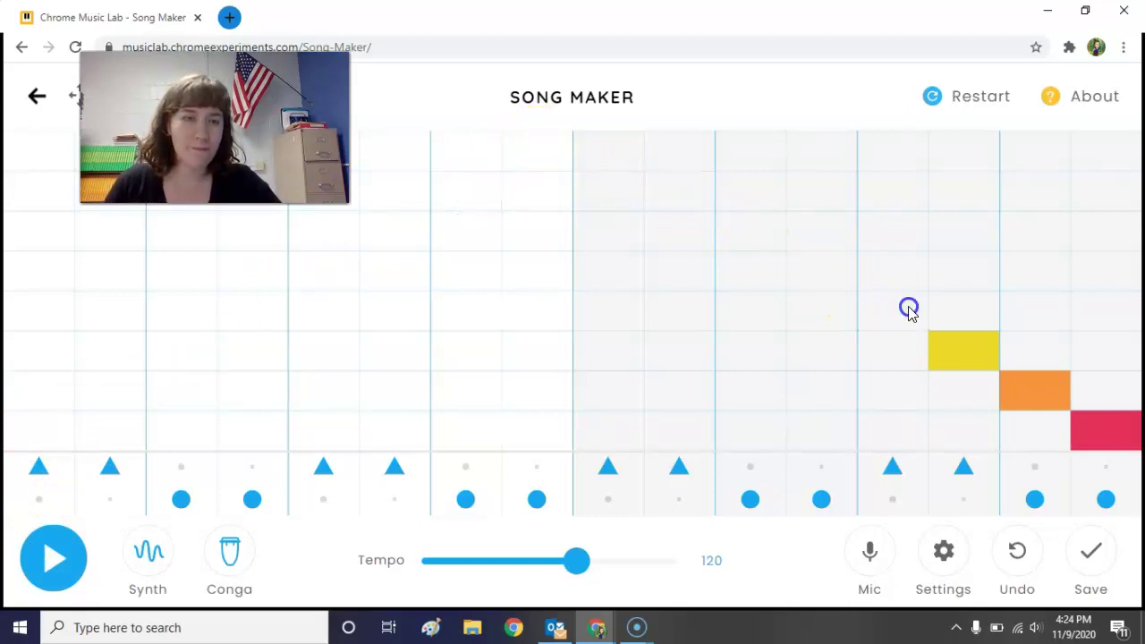
left_click(1106, 431)
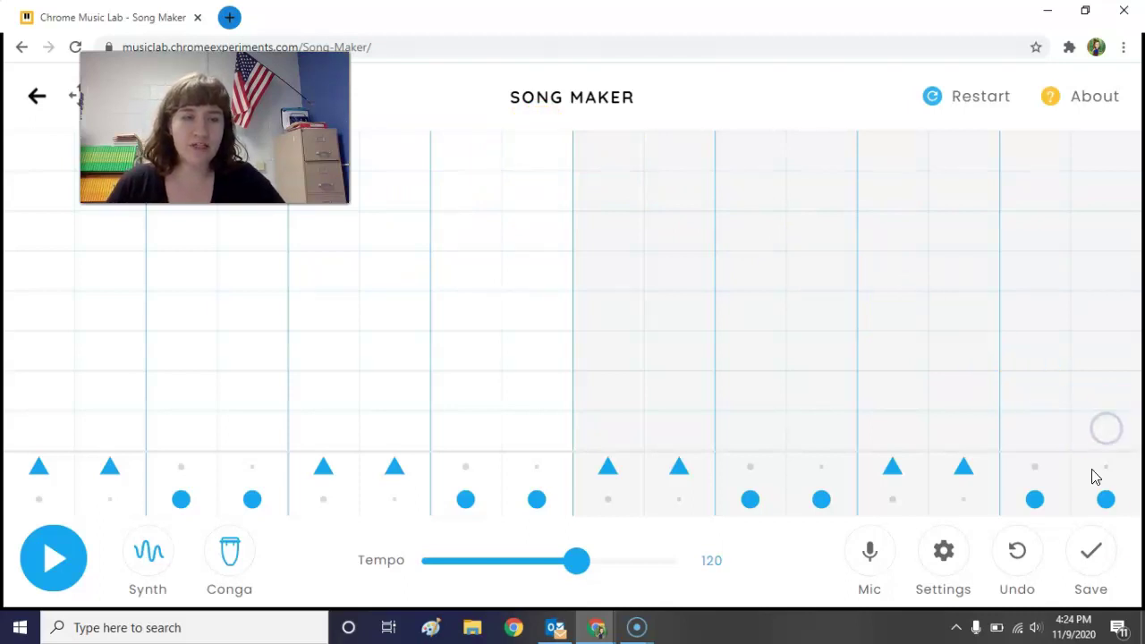
Clear the alternating triangle and circle percussion pattern from both bars
left_click(1036, 501)
left_click(970, 474)
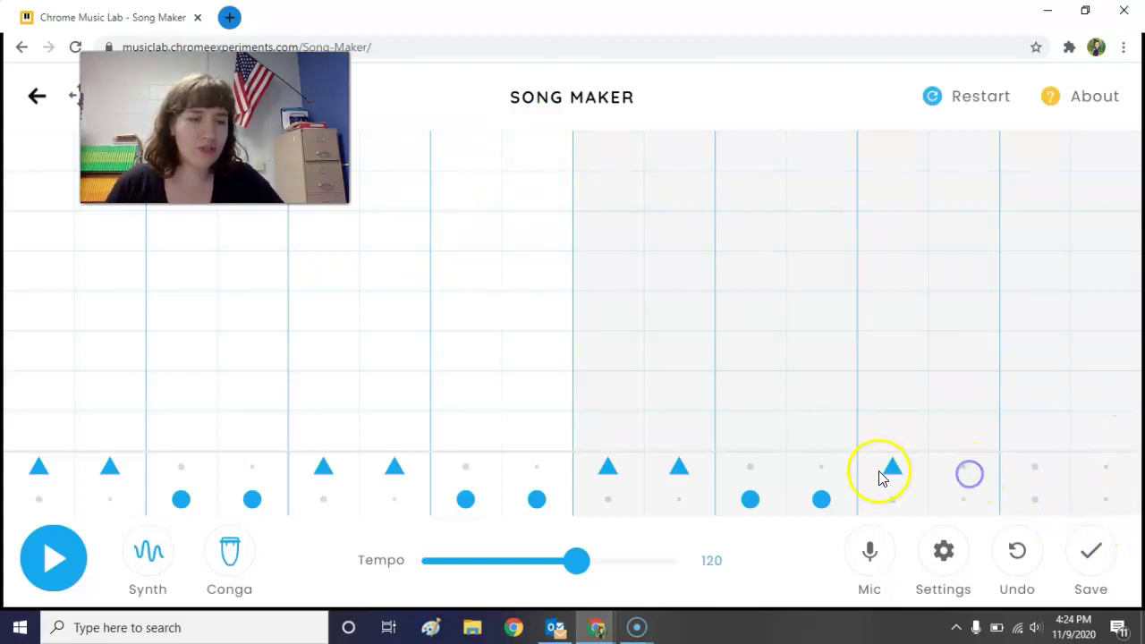
left_click(839, 503)
left_click(762, 498)
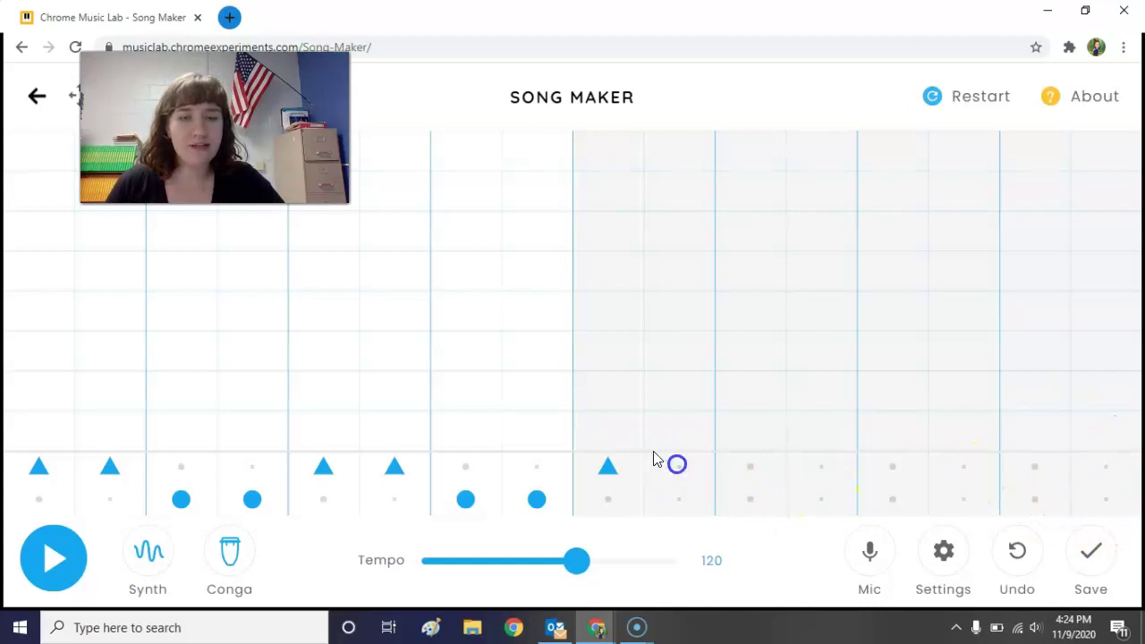
left_click(537, 495)
left_click(398, 467)
left_click(183, 504)
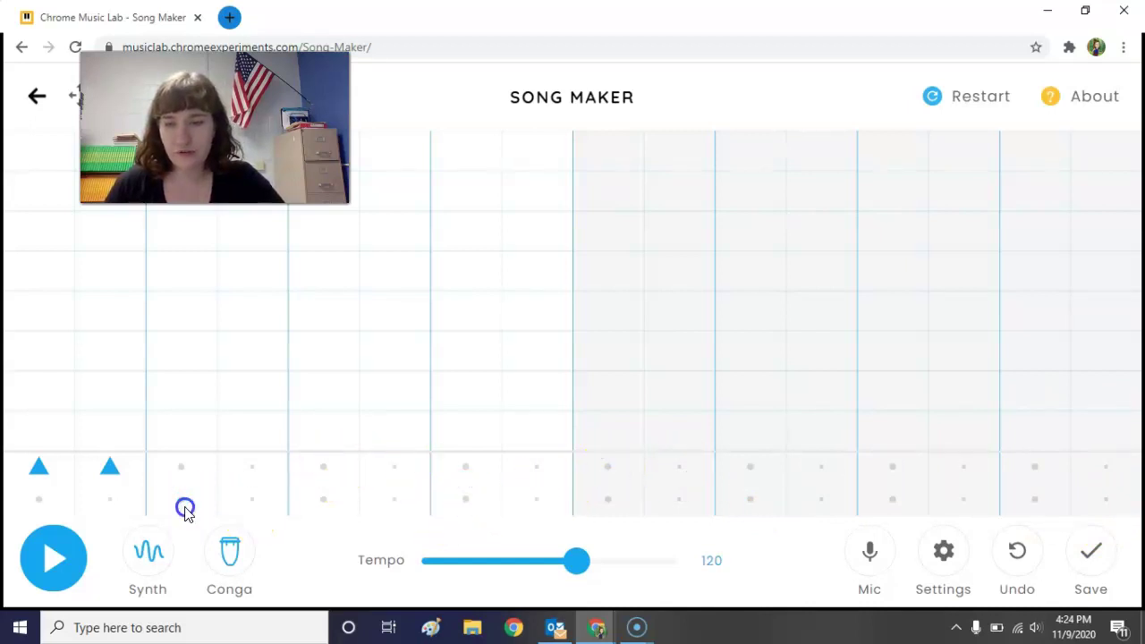
Fill the lower percussion row with circle hits on both halves of every beat across both bars
left_click(41, 499)
left_click(110, 501)
left_click(179, 514)
left_click(327, 501)
left_click(401, 501)
left_click(478, 503)
left_click(605, 503)
left_click(679, 506)
left_click(754, 502)
left_click(825, 501)
left_click(894, 504)
left_click(968, 497)
left_click(1042, 494)
left_click(1106, 501)
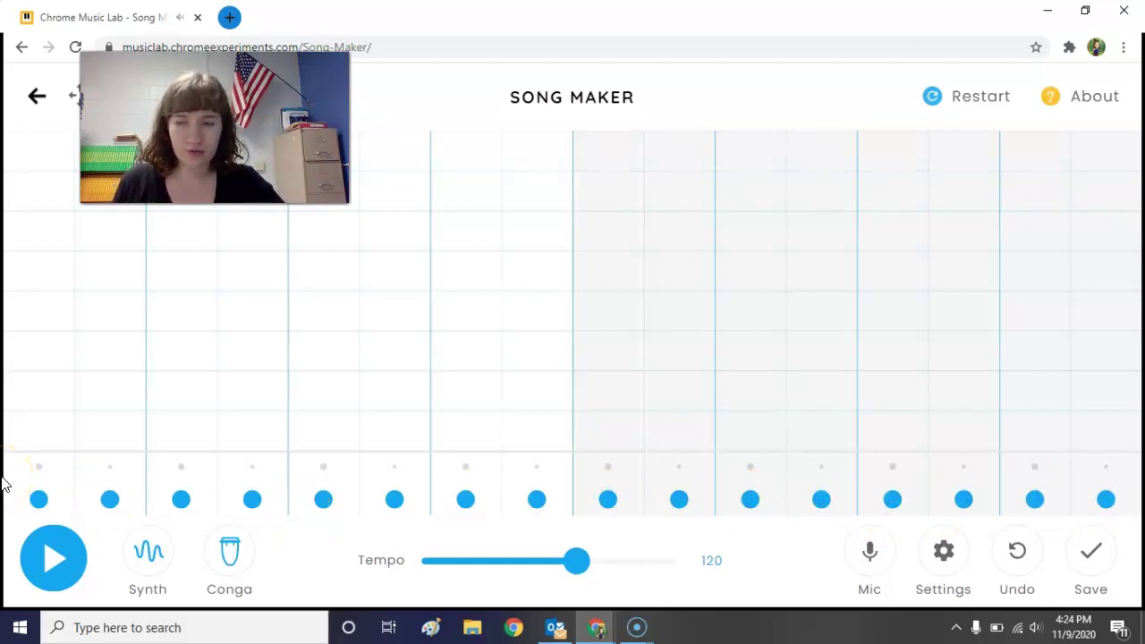
Place triangle percussion hits on only the second half of every beat in both bars, and play the rhythm back
left_click(49, 458)
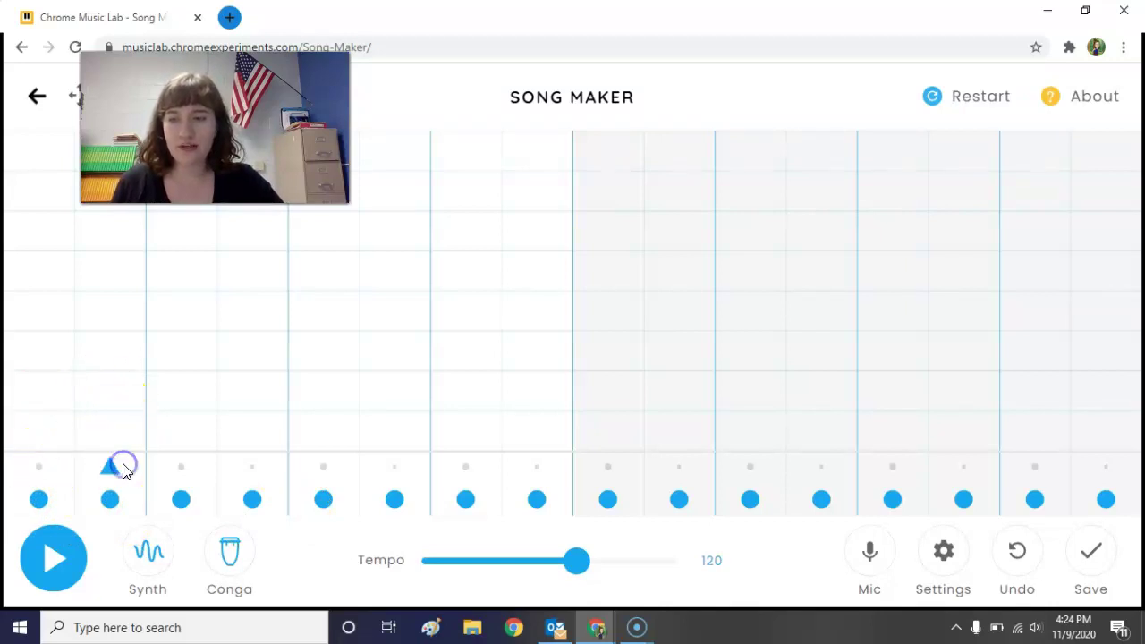
left_click(253, 465)
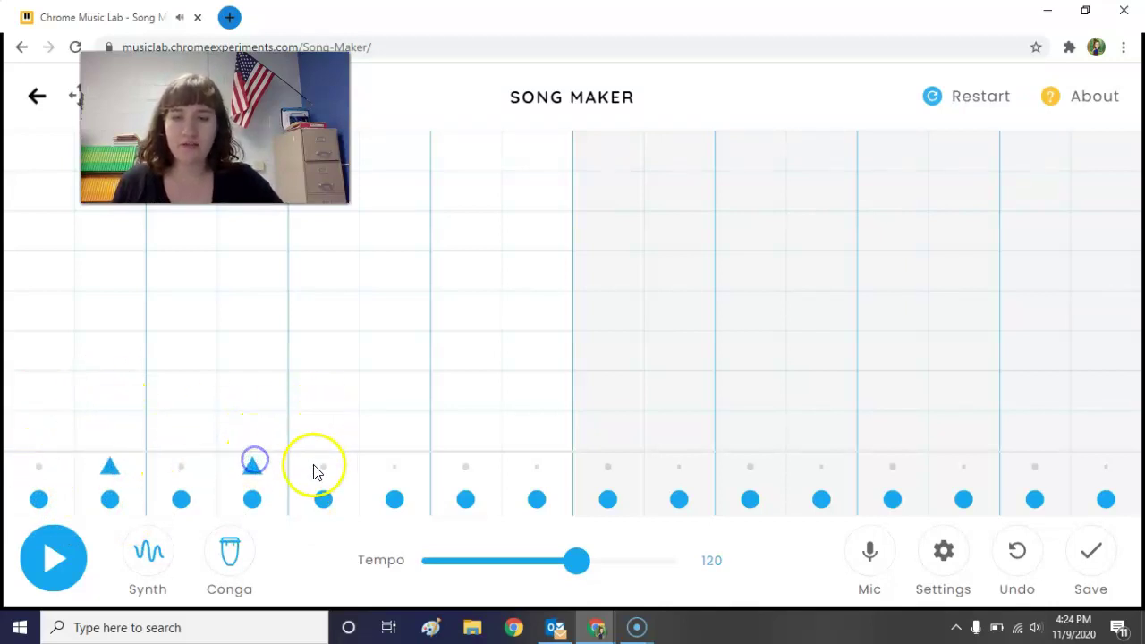
left_click(676, 470)
left_click(978, 476)
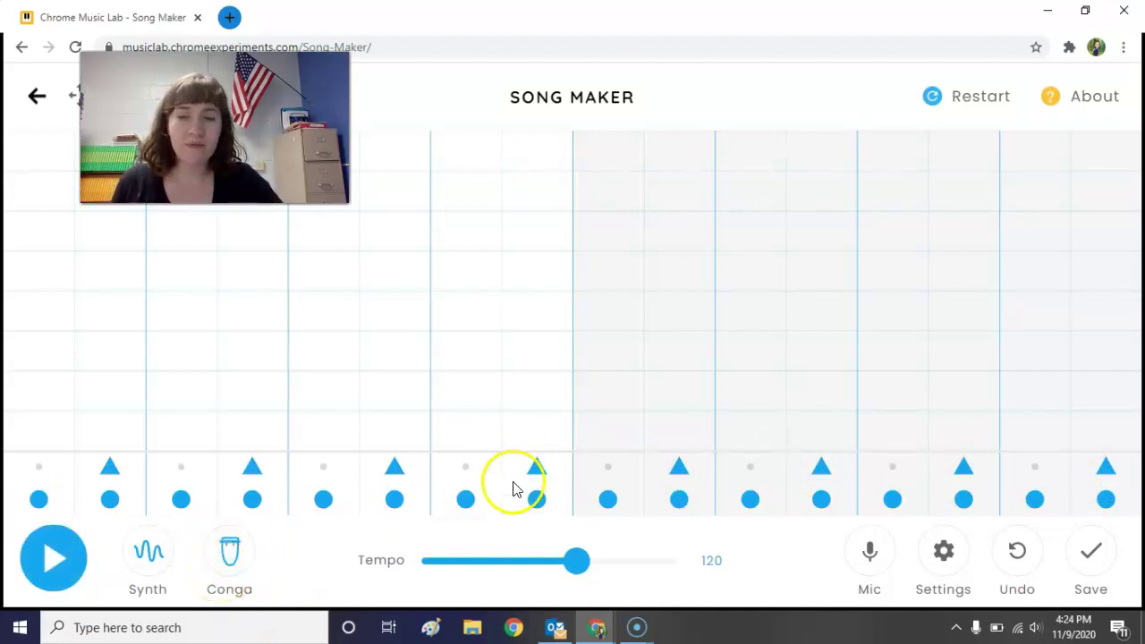
left_click(58, 555)
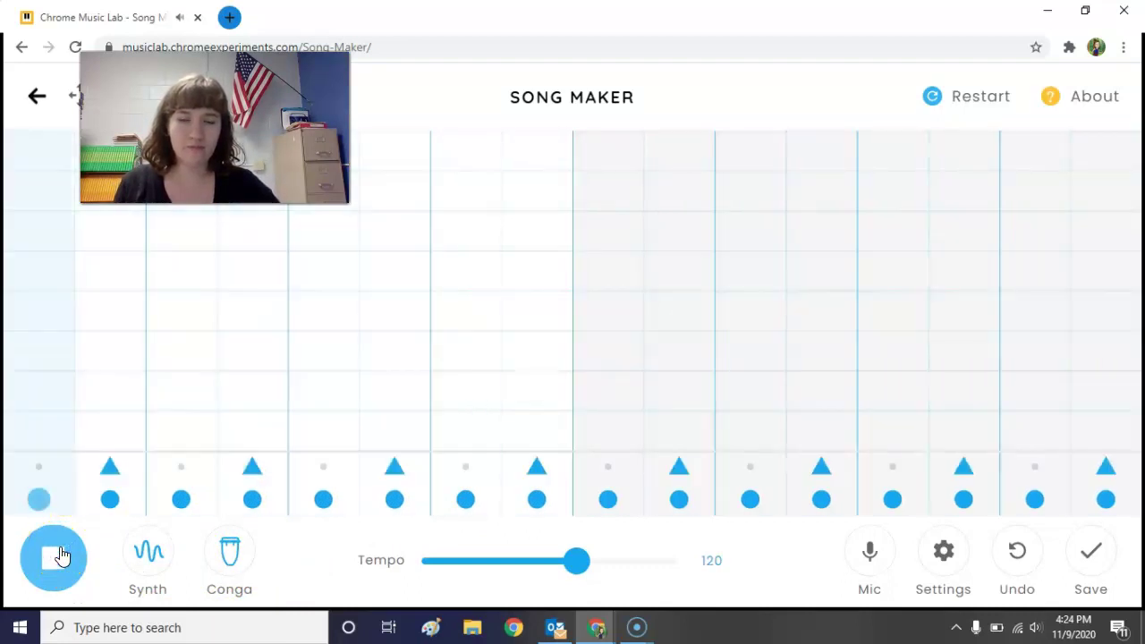
left_click(61, 556)
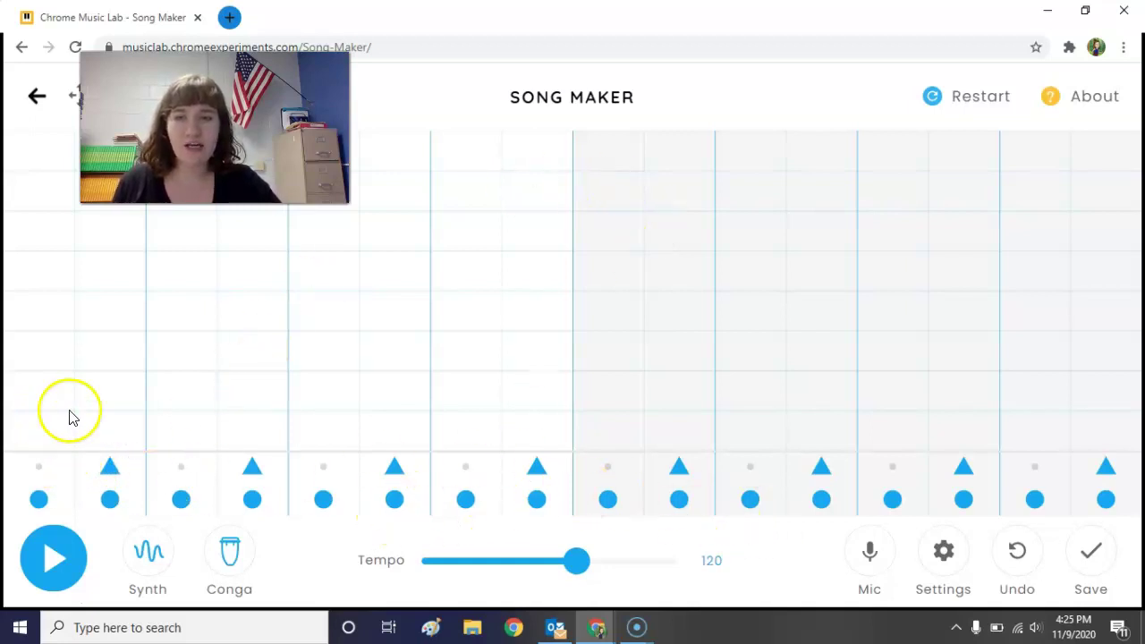
Draw a melody moving up and down between the lowest and fifth rows, one note per half beat across both bars, and play it back
mouse_move(614, 175)
left_mouse_down()
mouse_move(379, 296)
mouse_move(94, 387)
mouse_move(104, 358)
left_mouse_up()
mouse_move(397, 299)
left_mouse_down()
mouse_move(417, 266)
mouse_move(462, 273)
mouse_move(491, 222)
mouse_move(622, 202)
left_mouse_up()
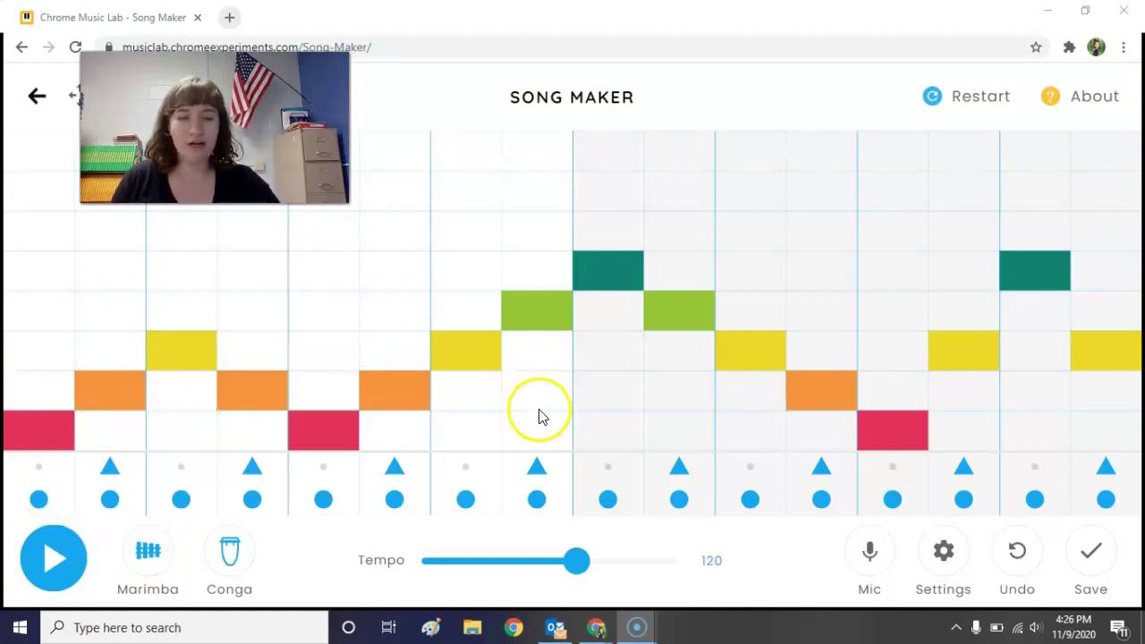
left_click(54, 555)
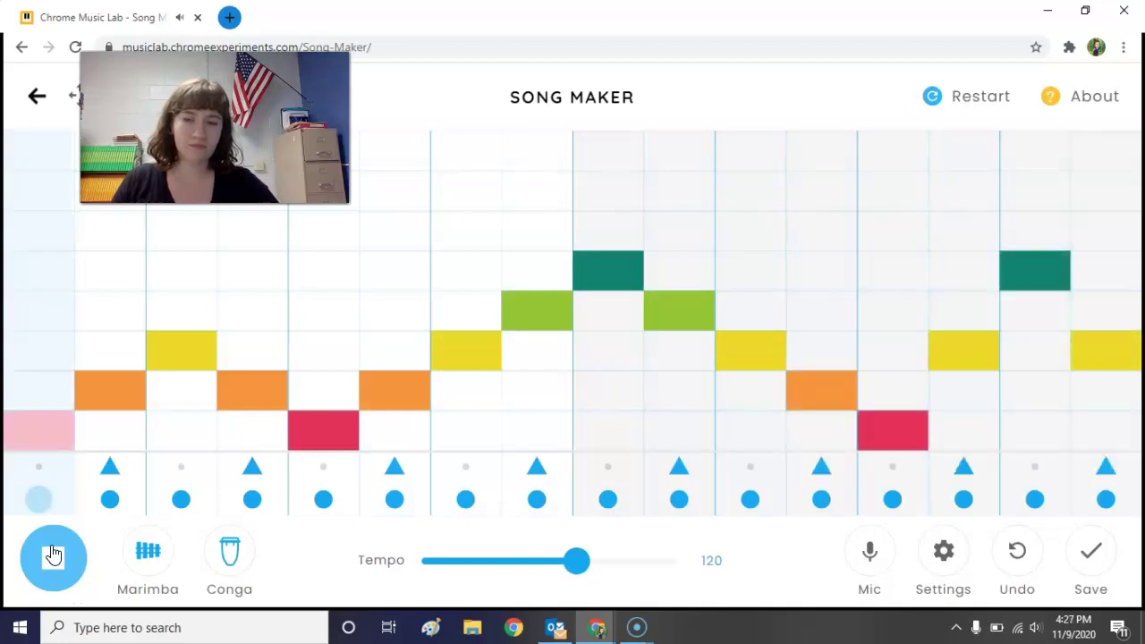
left_click(53, 555)
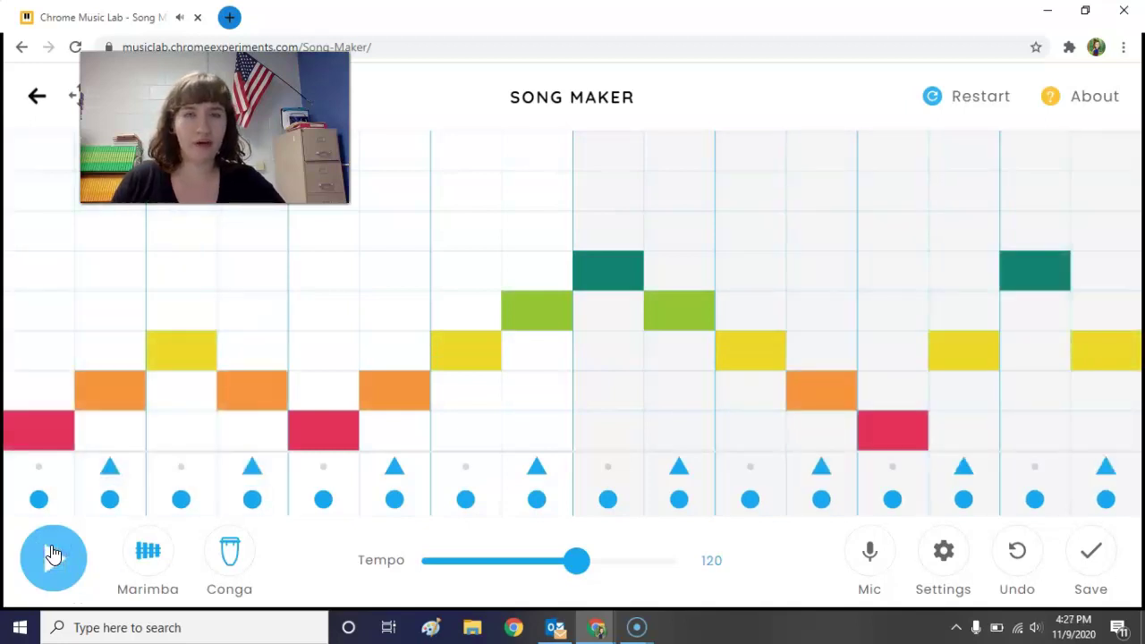
Clear every note of the rising and falling melody from both bars, leaving the percussion in place
left_click(1129, 356)
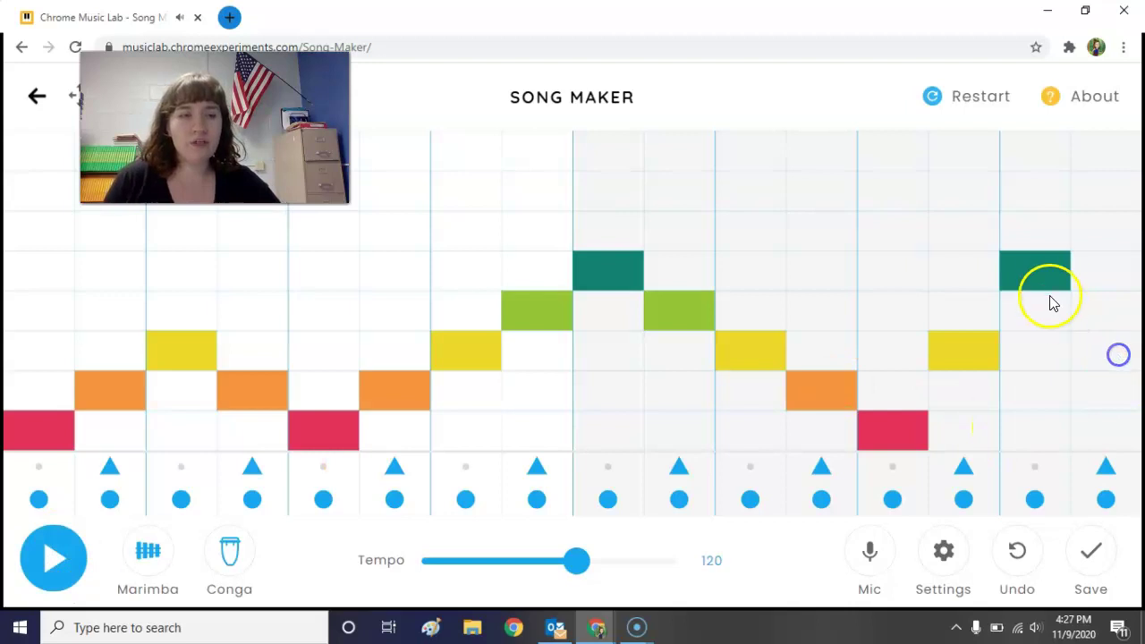
left_click(1031, 273)
left_click(969, 356)
left_click(879, 428)
left_click(834, 394)
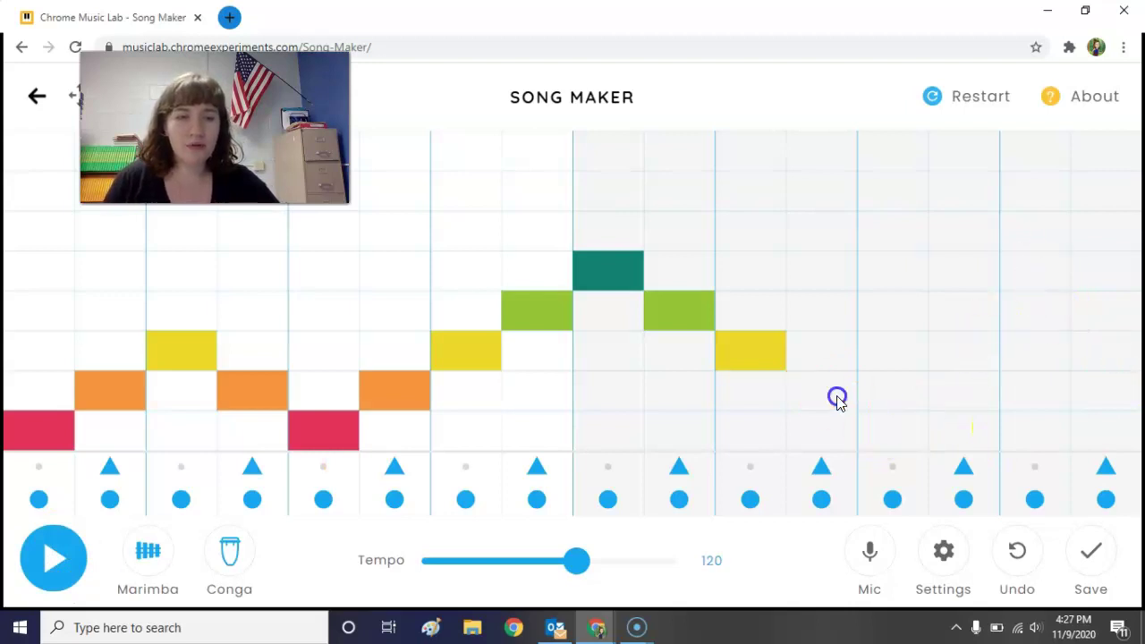
left_click(755, 363)
left_click(675, 309)
left_click(607, 274)
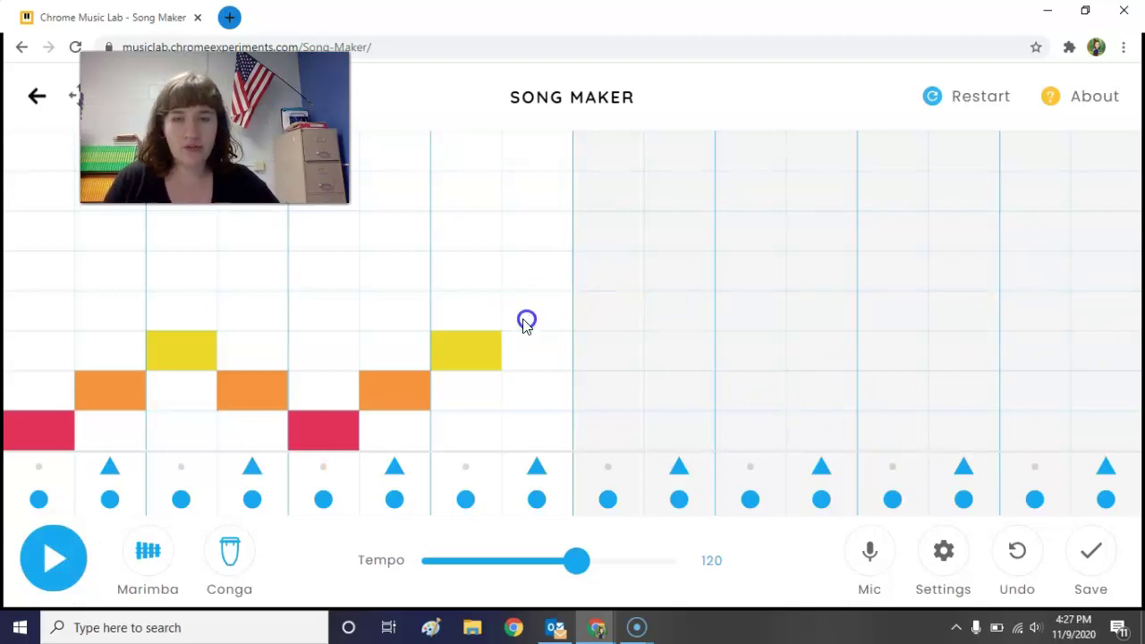
left_click(463, 355)
left_click(337, 444)
left_click(241, 399)
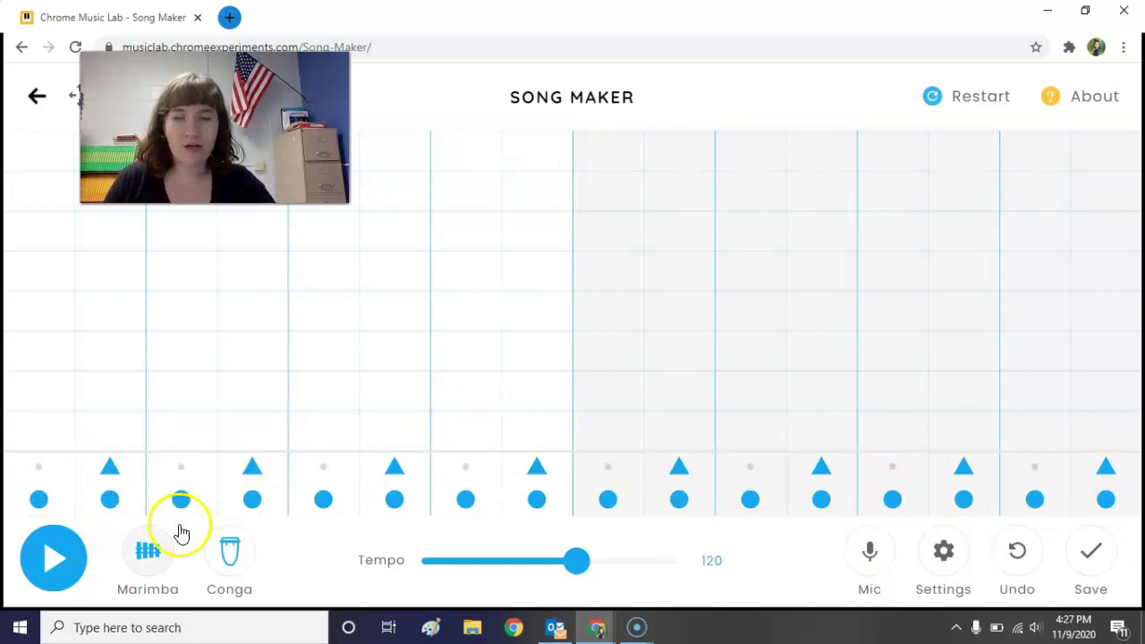
Place a rising red, orange, yellow three-note pattern twice in succession from the start of bar 1
left_click(43, 415)
left_click(110, 389)
left_click(181, 349)
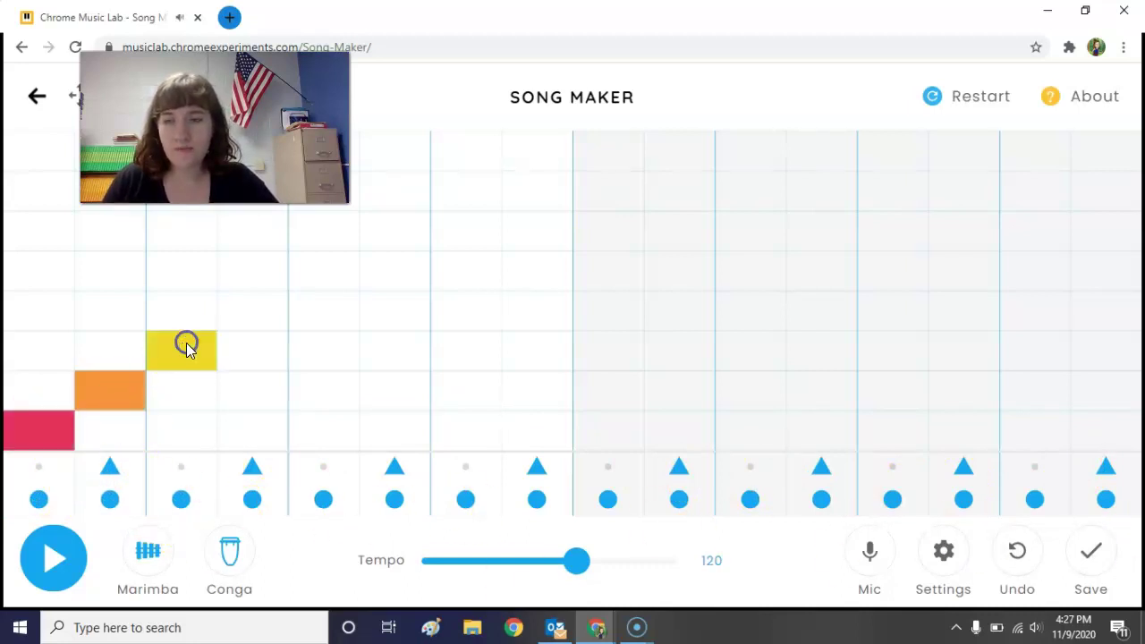
left_click(255, 426)
left_click(331, 393)
left_click(397, 357)
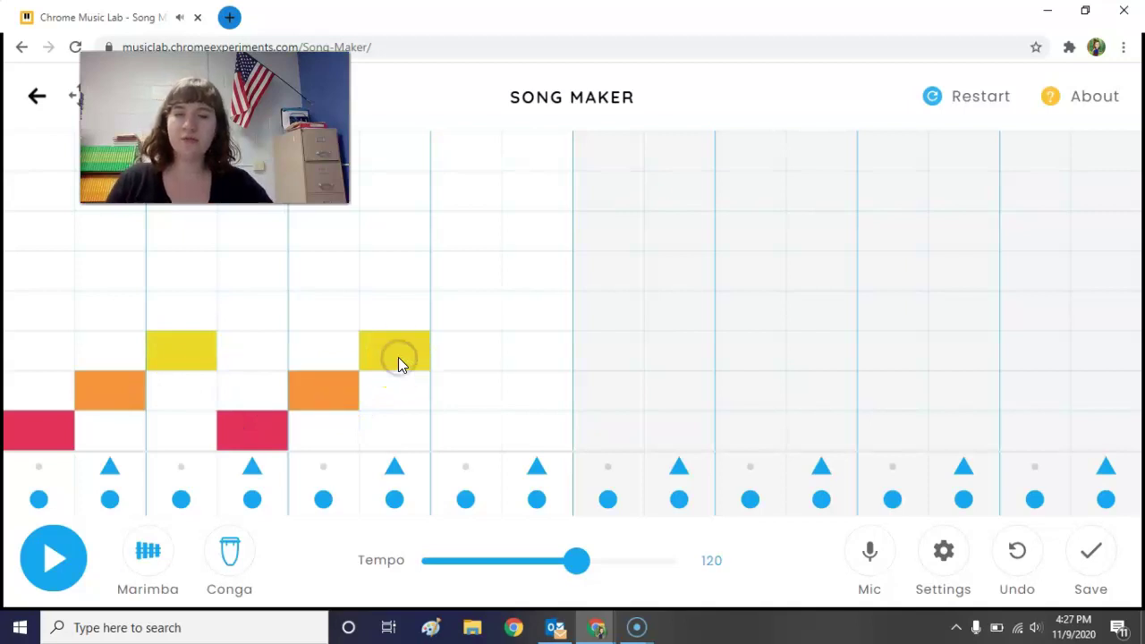
Remove the second repetition of the three-note rising pattern
left_click(398, 357)
left_click(337, 390)
left_click(249, 437)
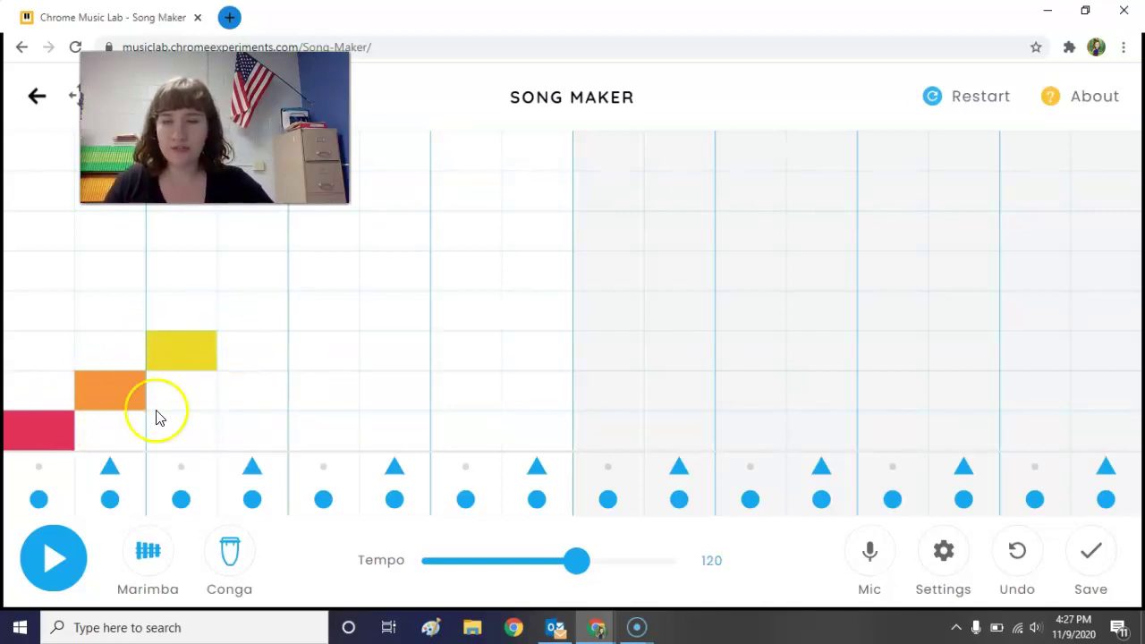
Repeat the red, orange, yellow rising pattern after the first one, continuing it to the first half of bar 2's beat 2
left_click(254, 427)
left_click(324, 393)
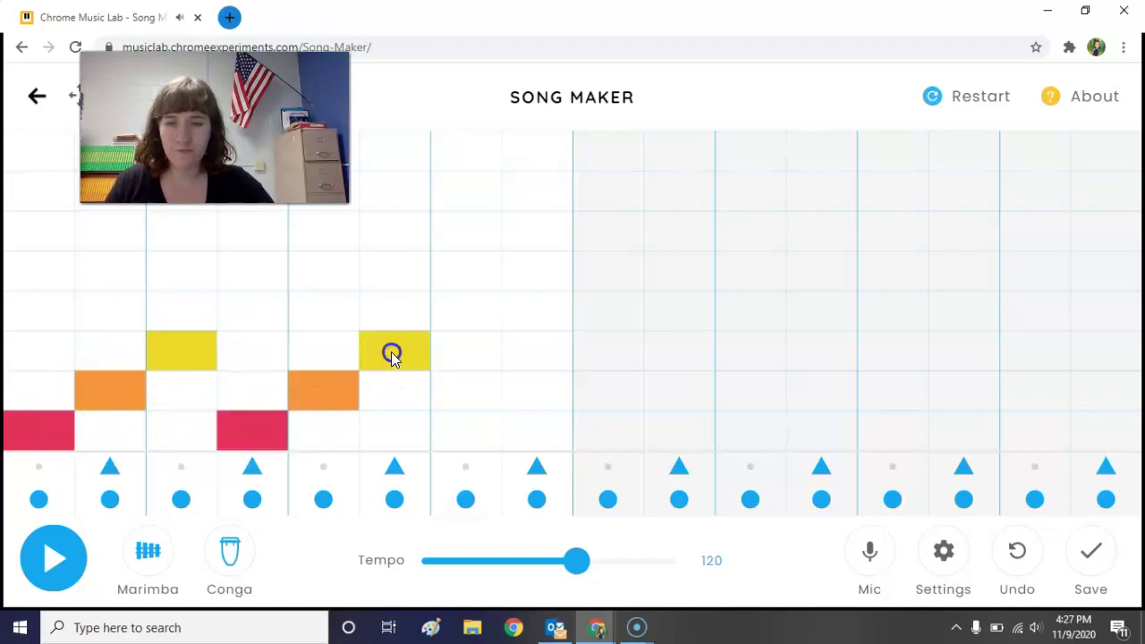
left_click(460, 434)
left_click(557, 388)
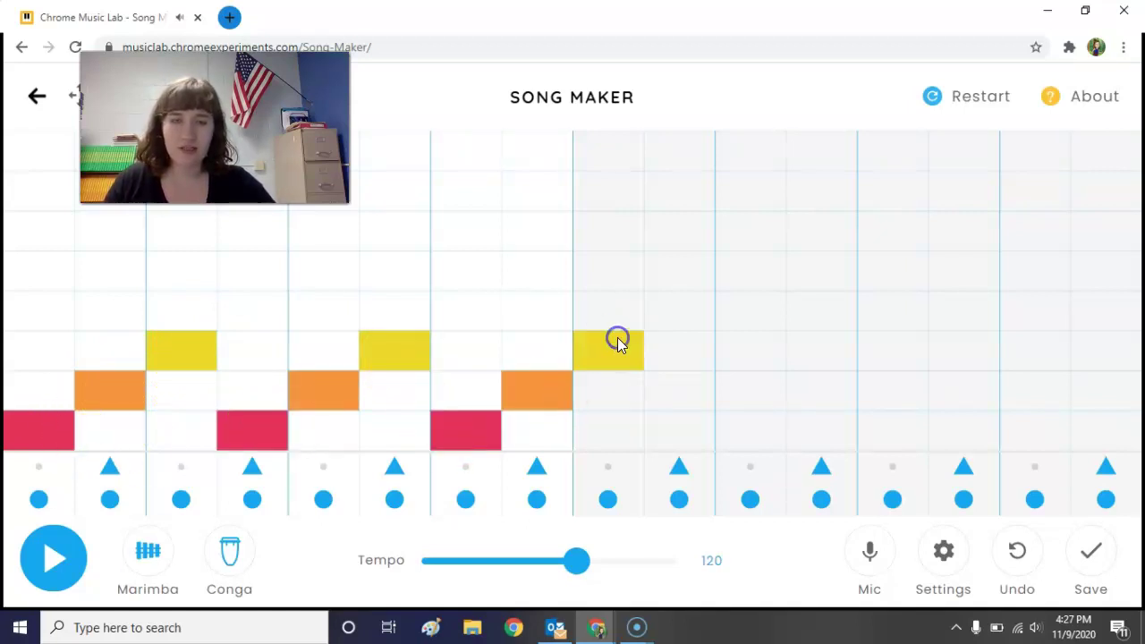
left_click(679, 440)
left_click(732, 406)
Erase the repeated rising patterns, keeping only the red note at the start of bar 1
left_click(765, 389)
left_click(683, 424)
left_click(596, 348)
left_click(391, 346)
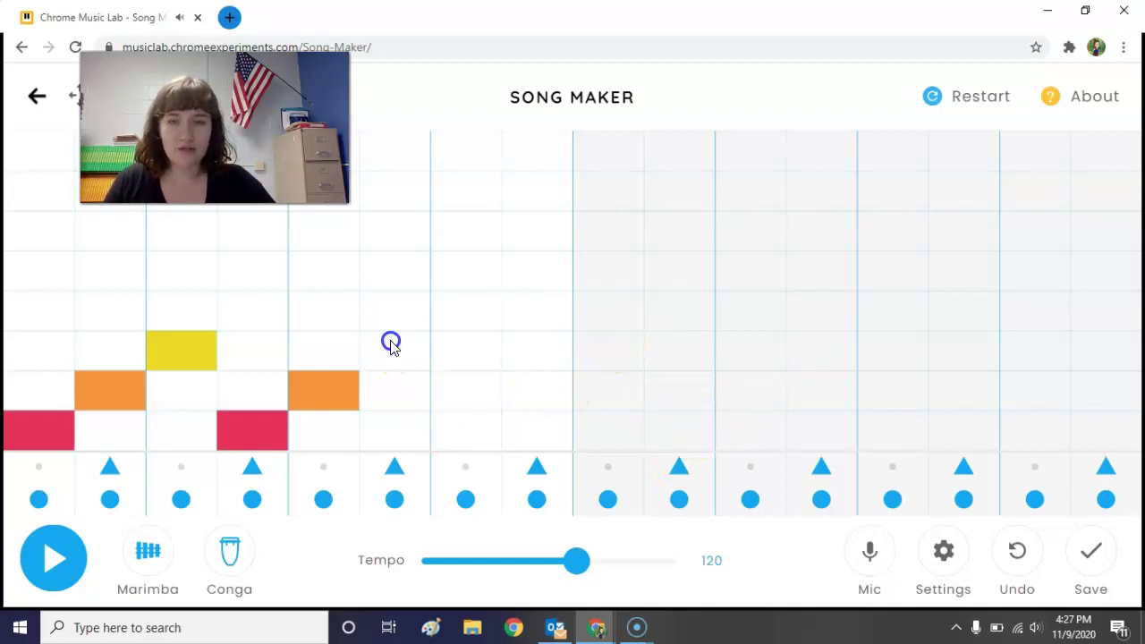
left_click(134, 384)
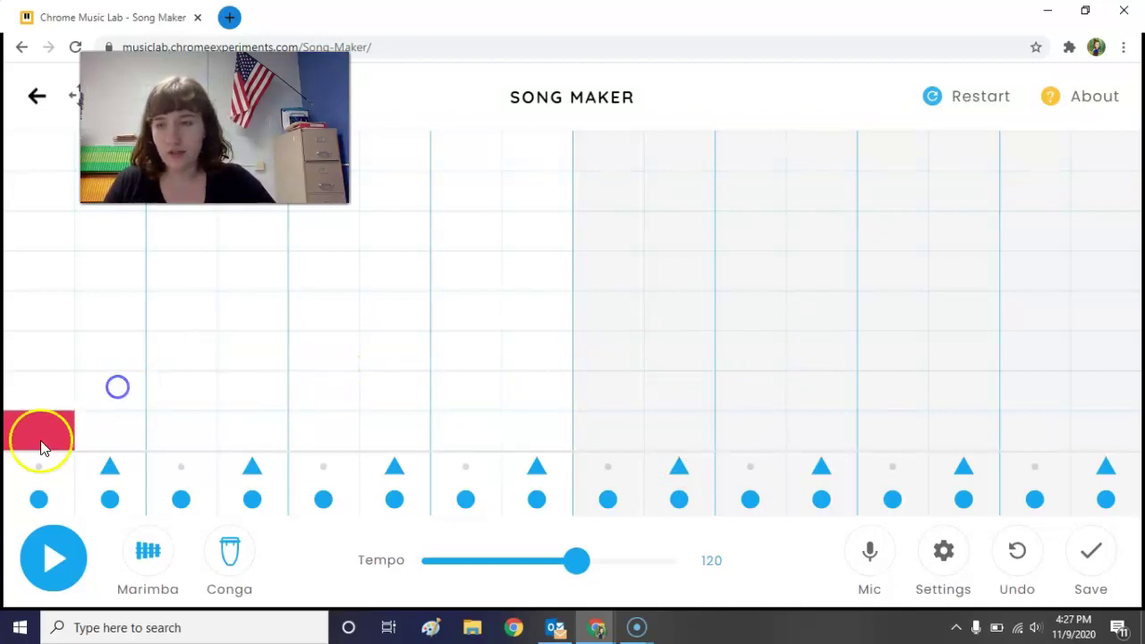
Place red lowest-row notes in bar 1 across beats 2 and 4 and on the first half of beat 3
left_click(186, 434)
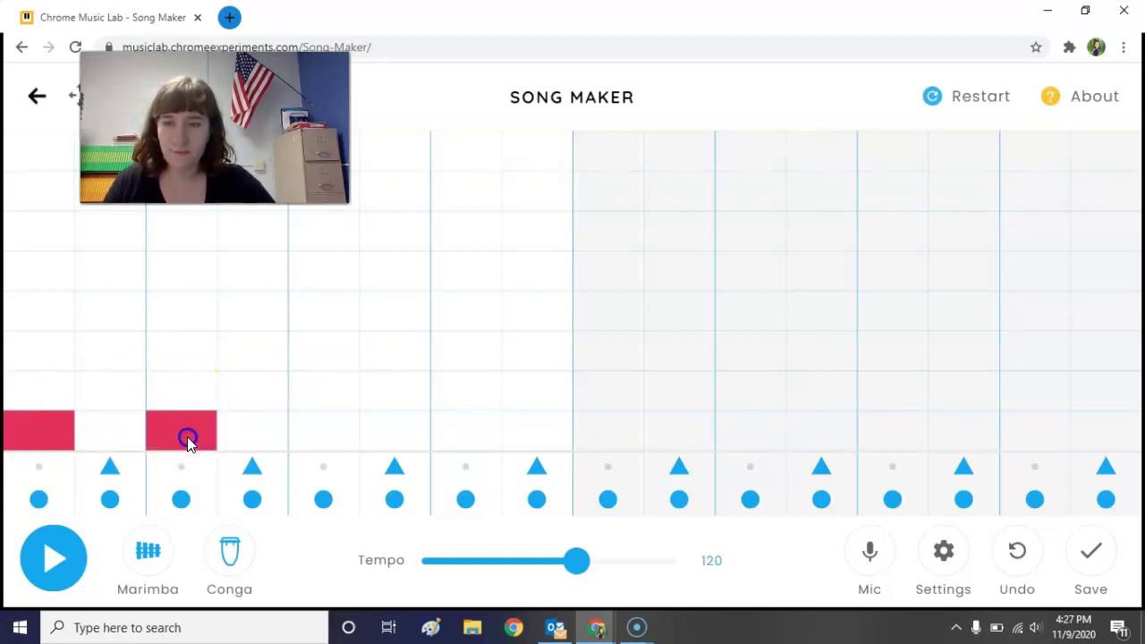
left_click(260, 438)
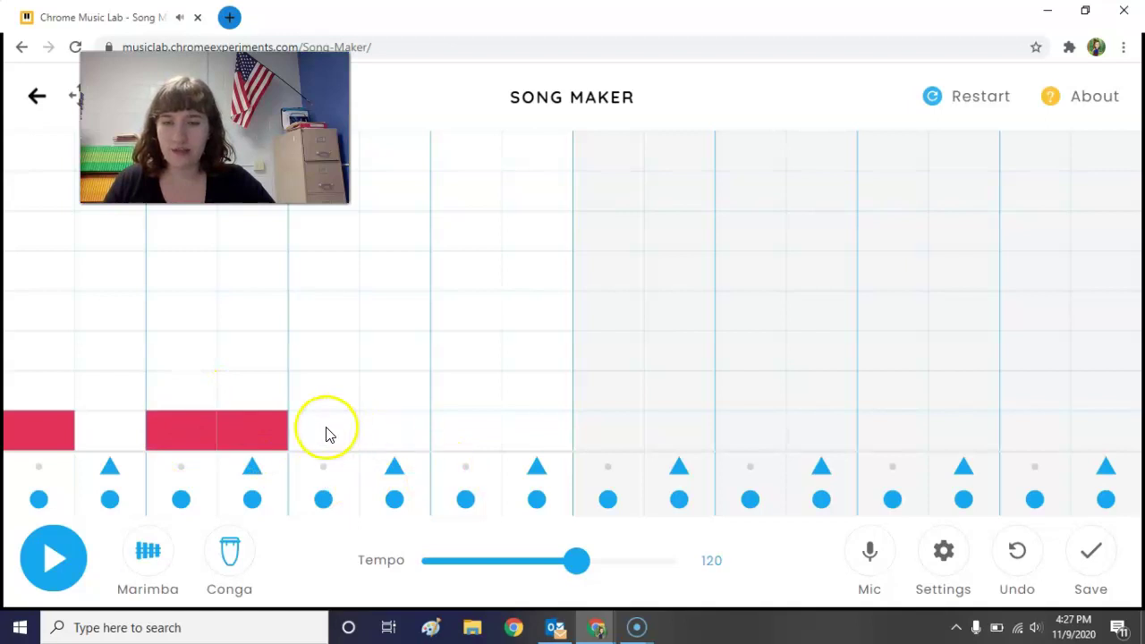
left_click(326, 433)
left_click(457, 435)
left_click(535, 435)
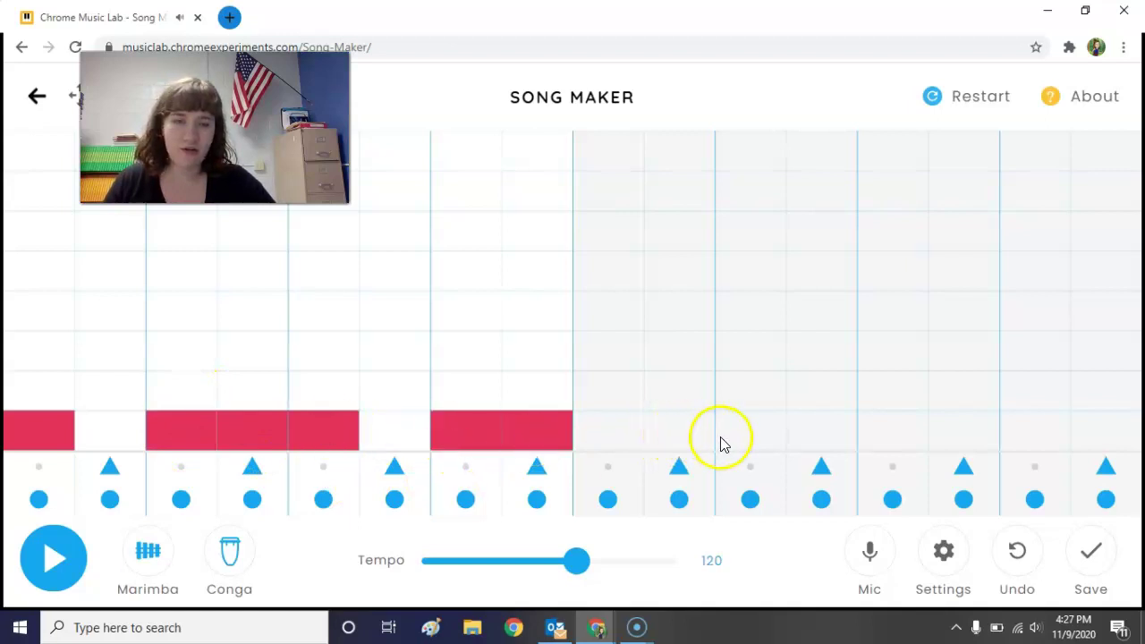
Stack yellow and green notes above the red ones on both halves of beats 2 and 4 in bar 1
left_click(468, 356)
left_click(471, 299)
left_click(532, 306)
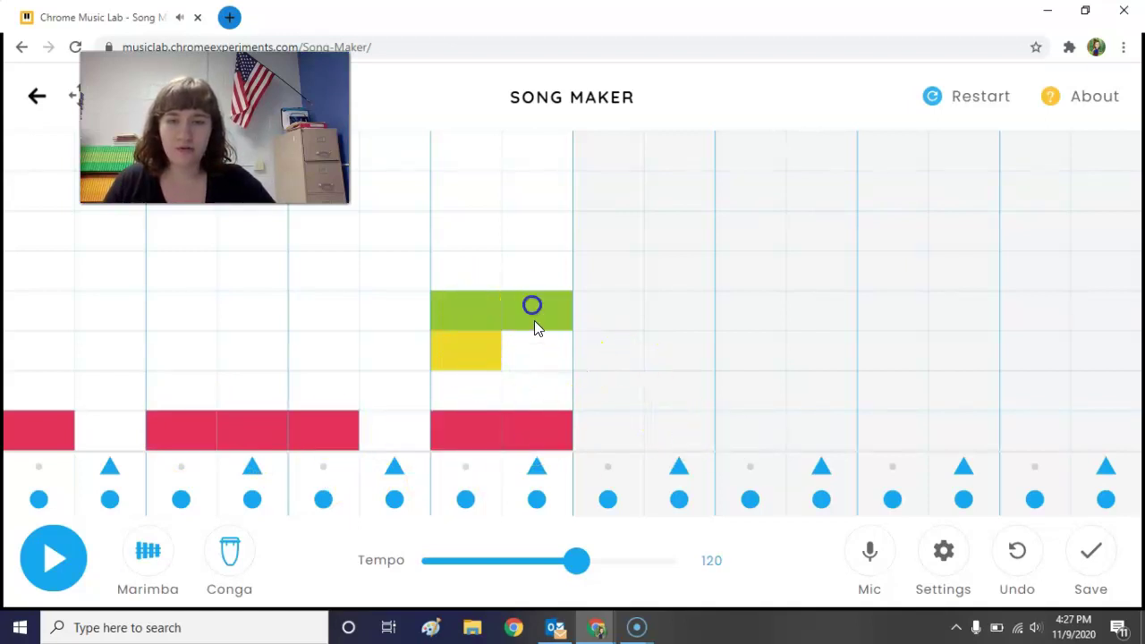
left_click(547, 369)
left_click(176, 312)
left_click(174, 350)
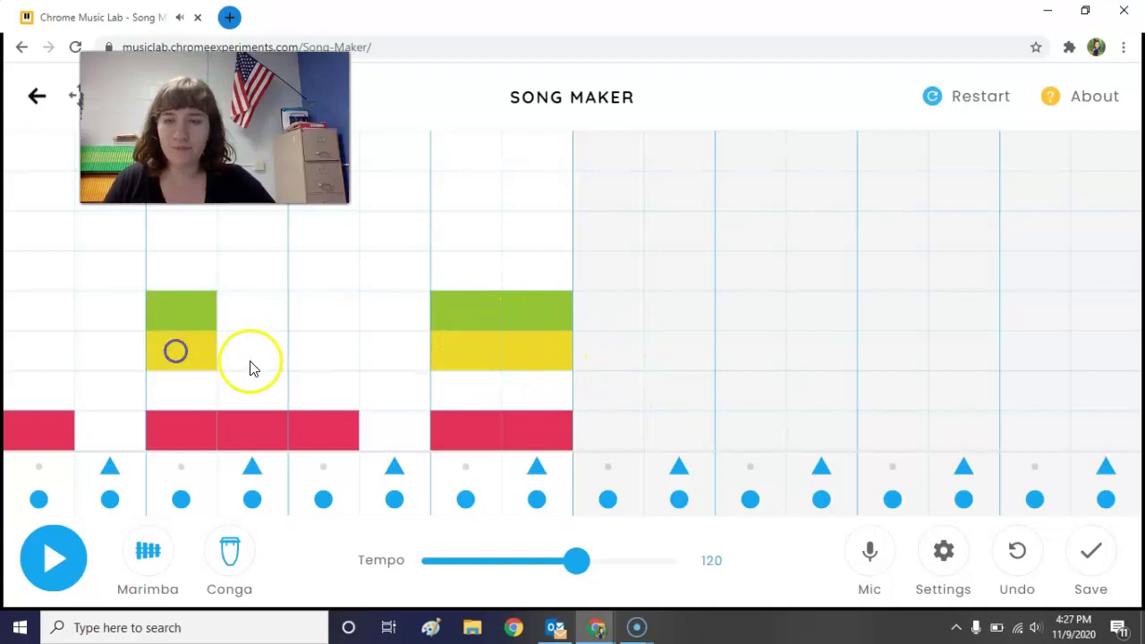
left_click(252, 353)
left_click(257, 314)
Replace the red notes on beats 1 and 3 of bar 1 with orange second-row notes on both halves of those beats
left_click(342, 436)
left_click(54, 429)
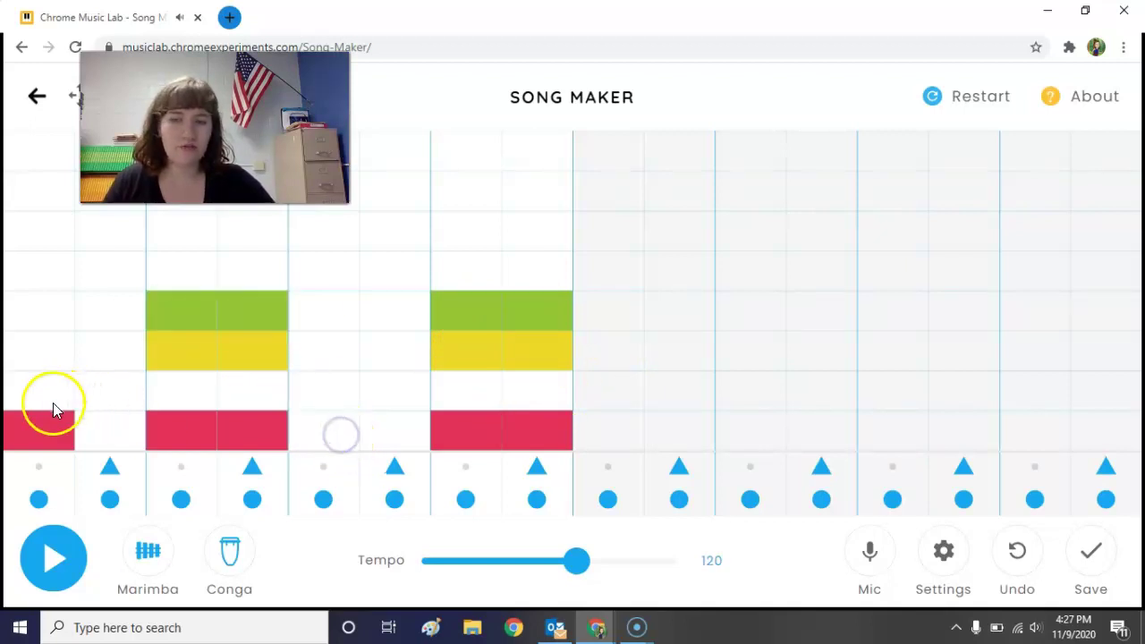
left_click(109, 402)
left_click(36, 398)
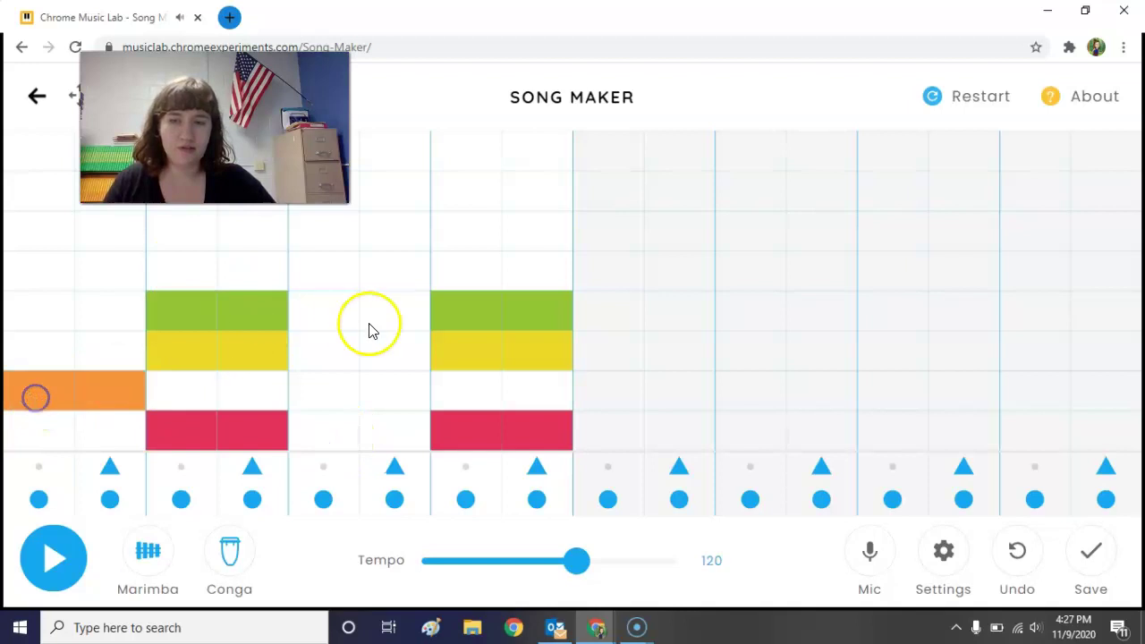
left_click(338, 384)
left_click(398, 393)
In bar 2, place orange notes across beat 1 and a red, yellow and green chord across beat 2
left_click(615, 394)
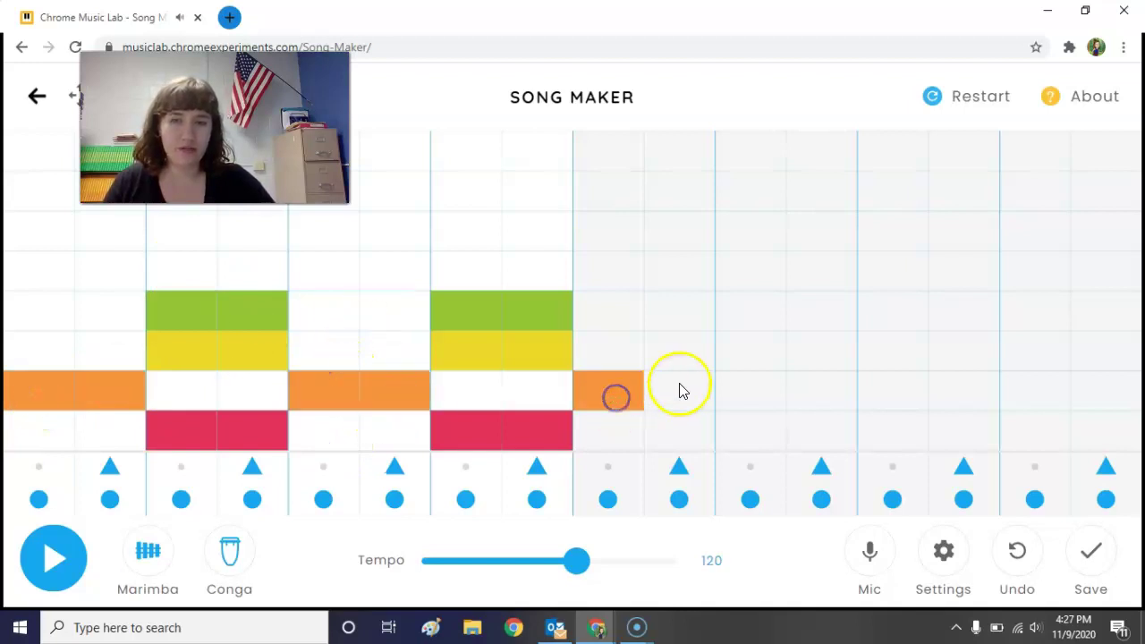
left_click(679, 385)
left_click(743, 315)
left_click(772, 352)
left_click(810, 350)
left_click(813, 305)
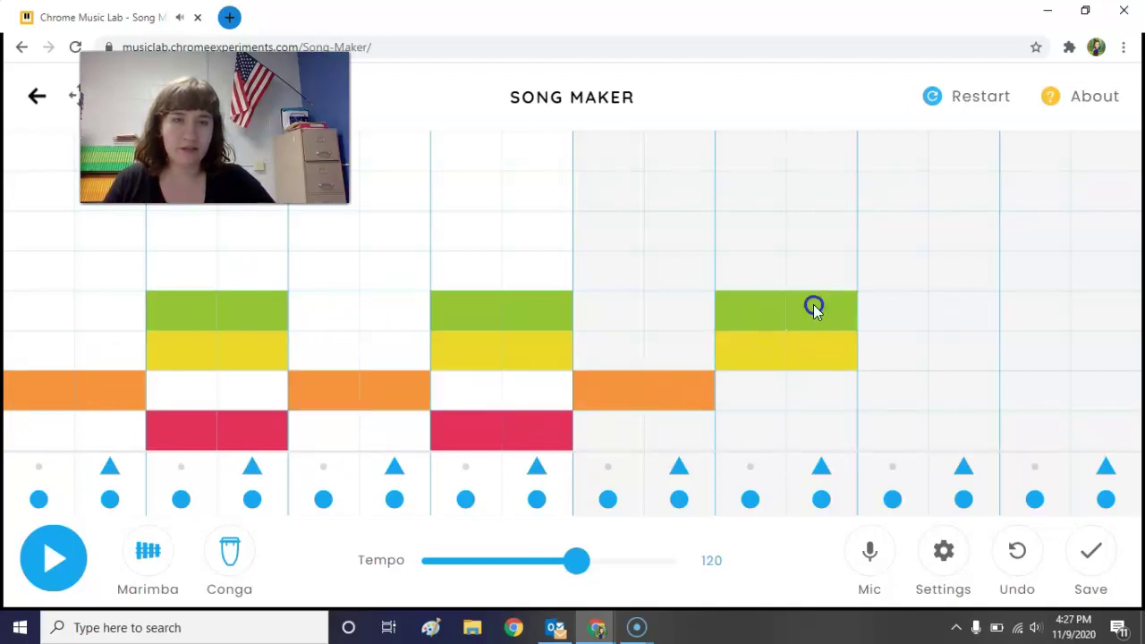
left_click(731, 429)
left_click(802, 444)
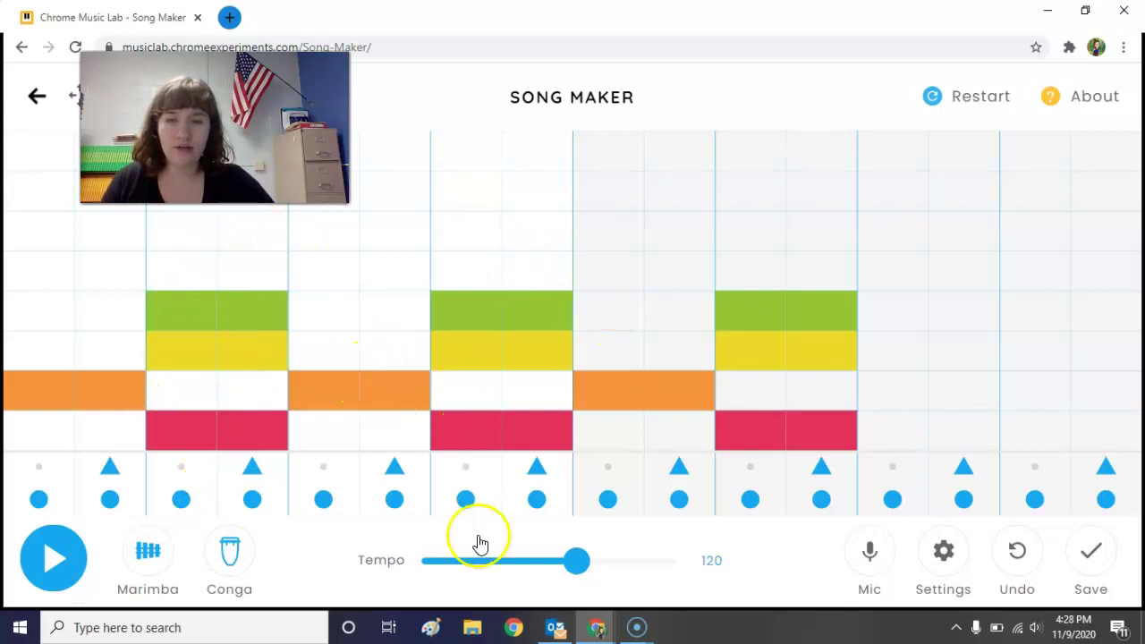
Complete bar 2 with orange notes across beat 3 and a red, yellow and green chord across beat 4, and play the song
left_click(908, 387)
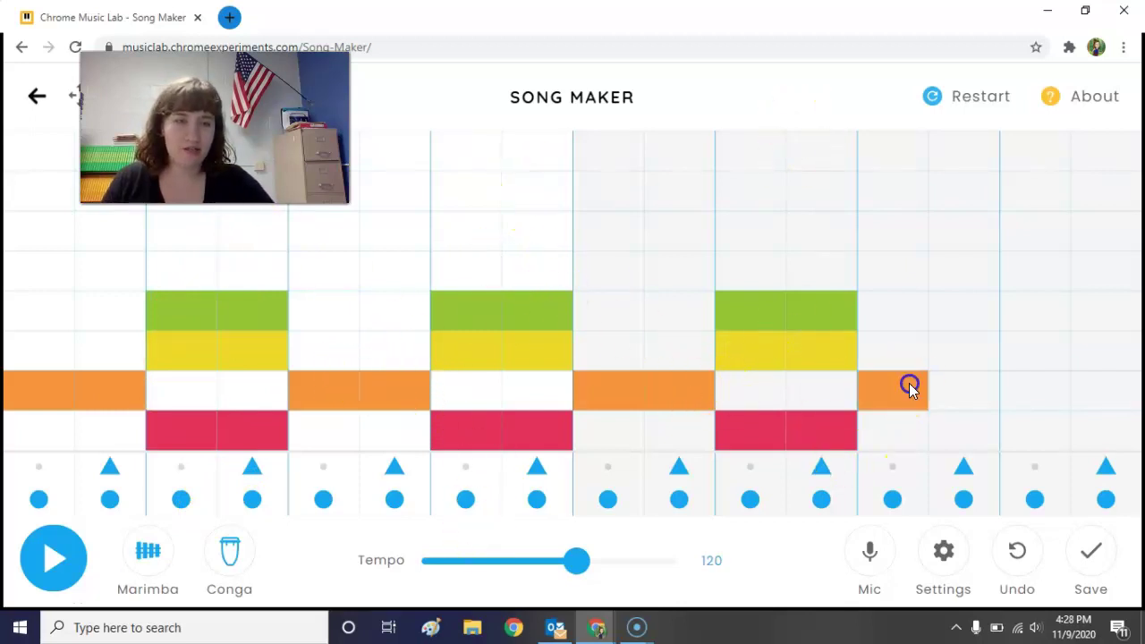
left_click(963, 392)
mouse_move(1033, 322)
left_mouse_down()
mouse_move(1117, 310)
mouse_move(1115, 357)
mouse_move(1038, 353)
left_mouse_up()
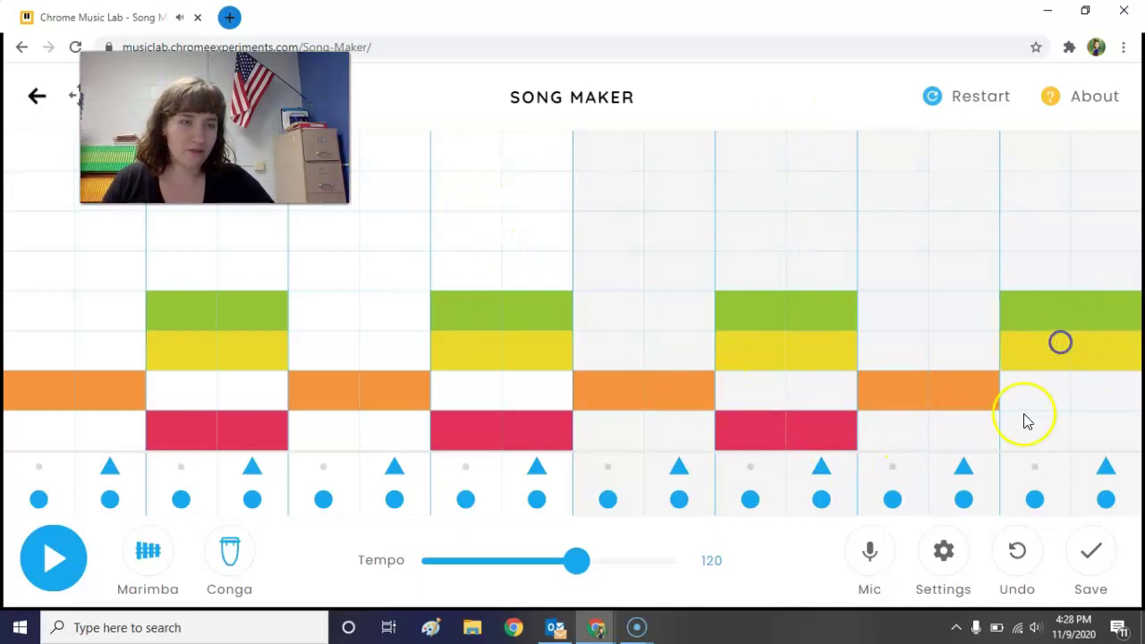
left_click_drag(1027, 422, 1088, 439)
left_click(54, 570)
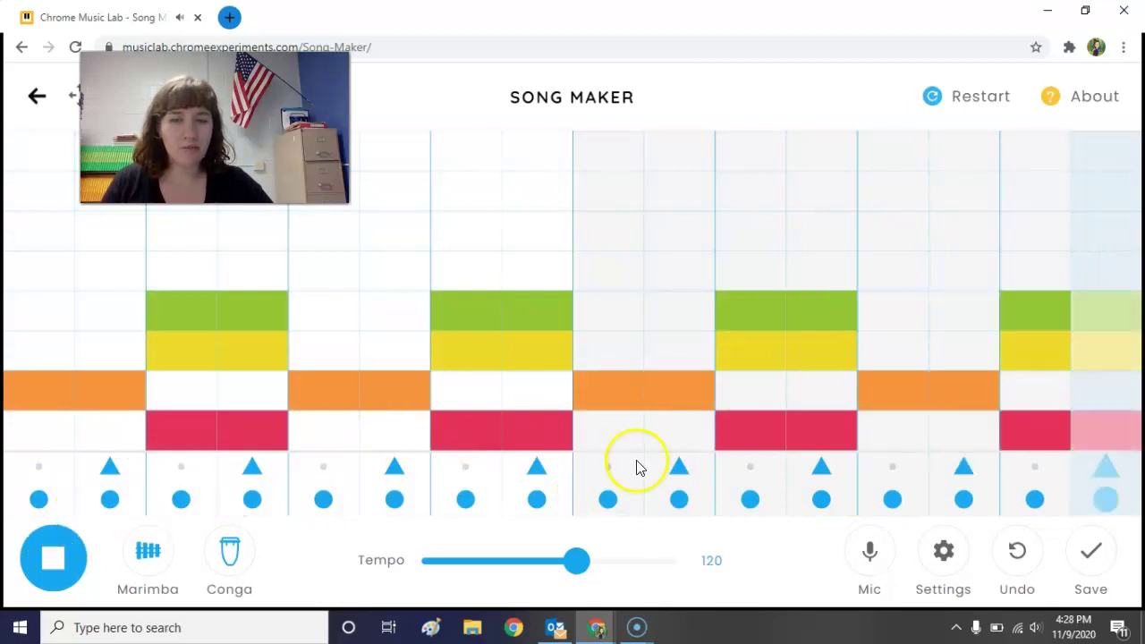
left_click(56, 547)
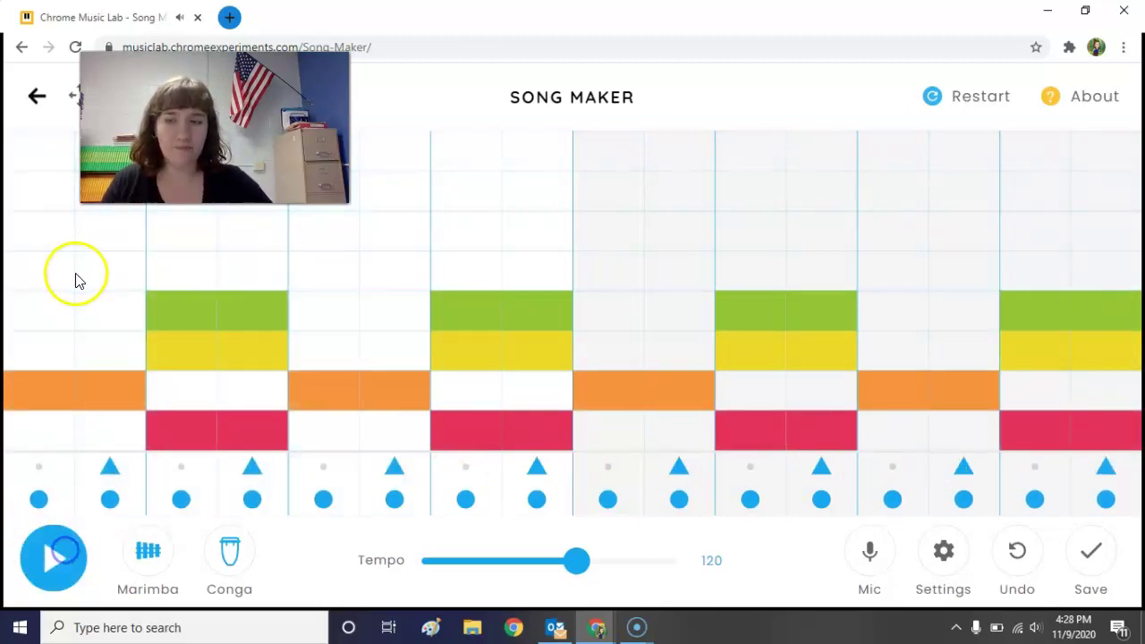
Add green notes on both halves of beats 1 and 3 in both bars, and play the song
left_click(45, 320)
left_click(127, 304)
left_click(327, 310)
left_click(395, 321)
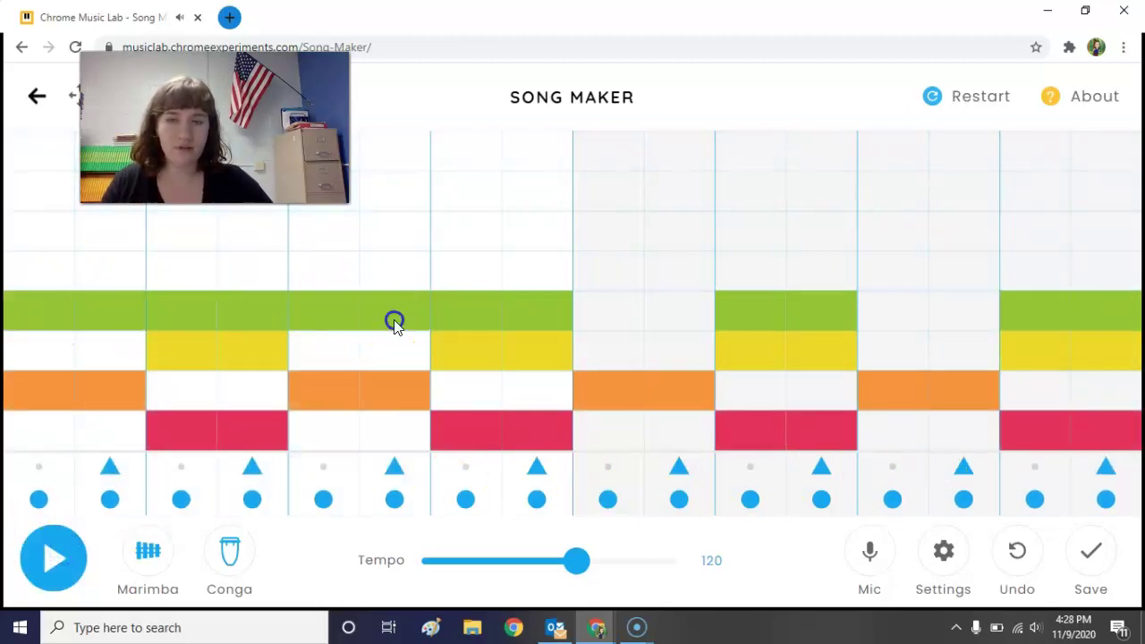
left_click(600, 312)
left_click(685, 301)
left_click(912, 319)
left_click(957, 307)
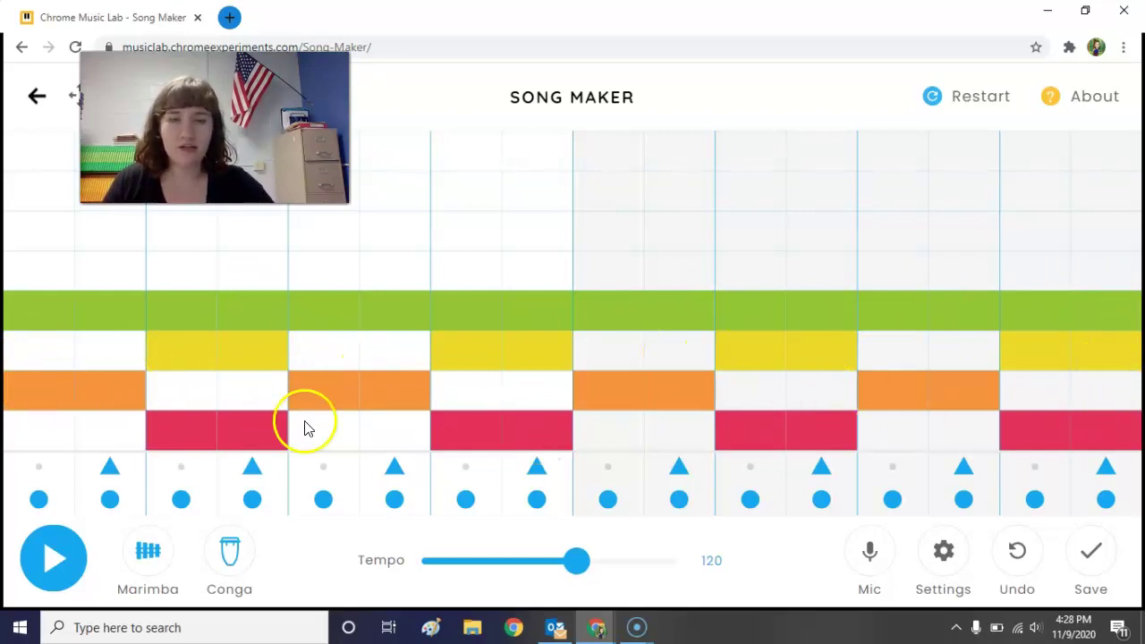
left_click(59, 559)
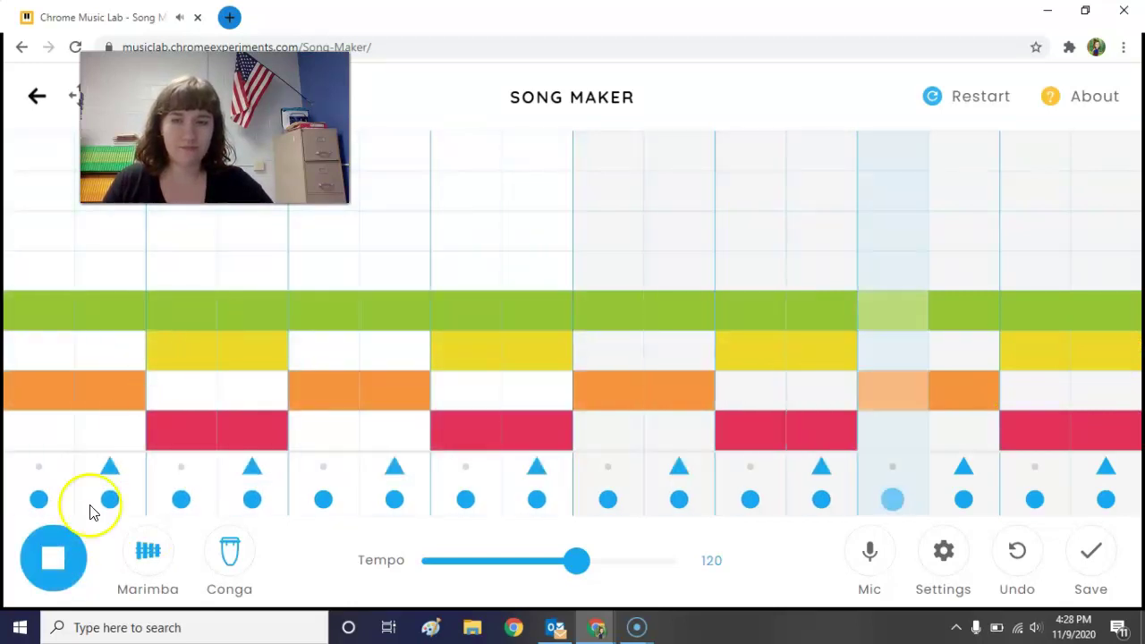
left_click(54, 562)
Remove the green notes from beats 2 and 4 of both bars, keeping the yellow ones, and play the song
left_click(176, 349)
left_click(255, 347)
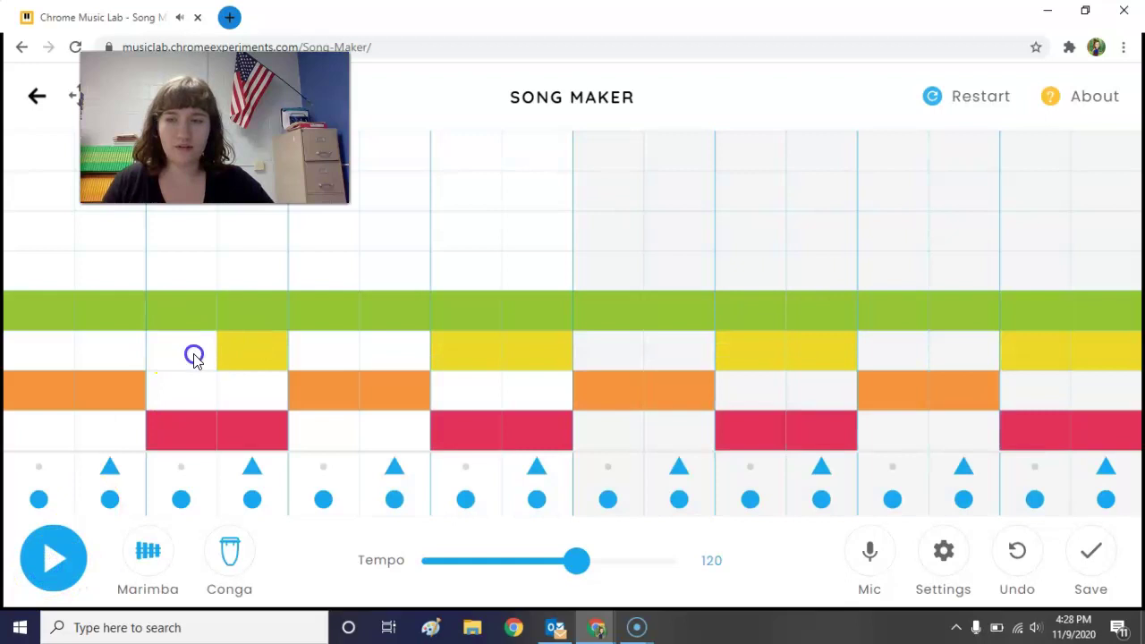
left_click(183, 352)
left_click_drag(202, 302, 248, 309)
left_click_drag(469, 311, 541, 309)
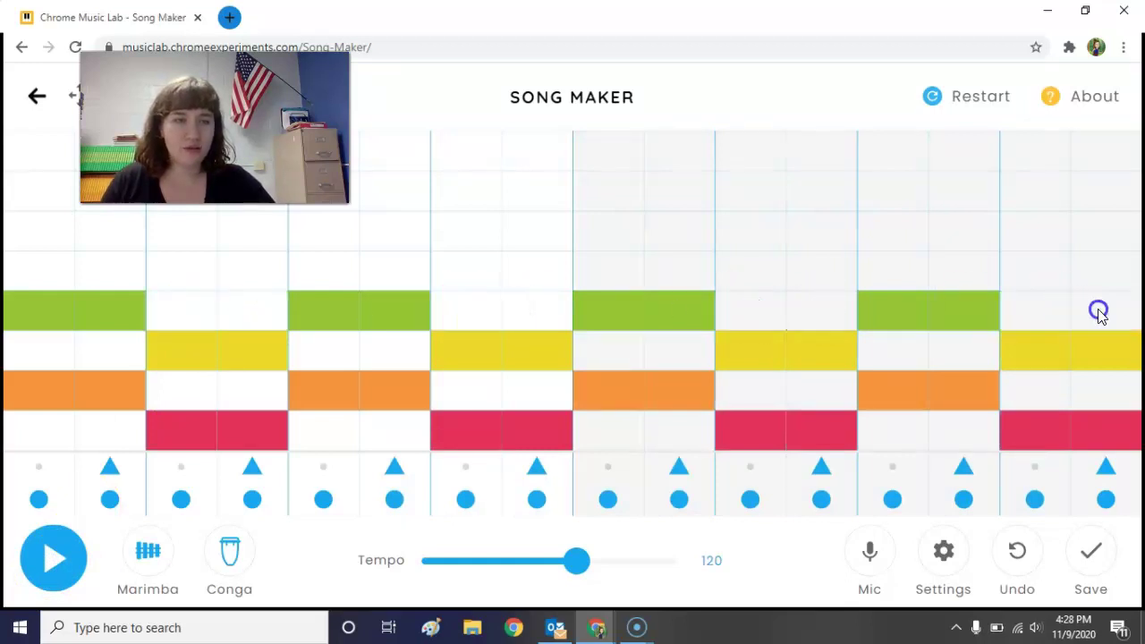
left_click(41, 556)
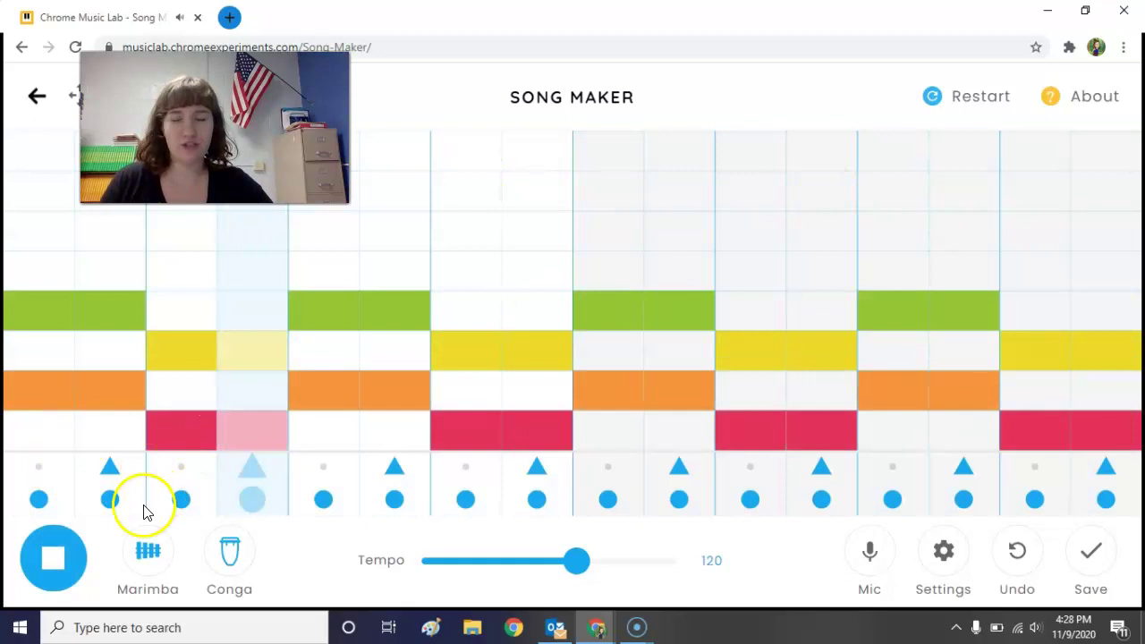
left_click(59, 568)
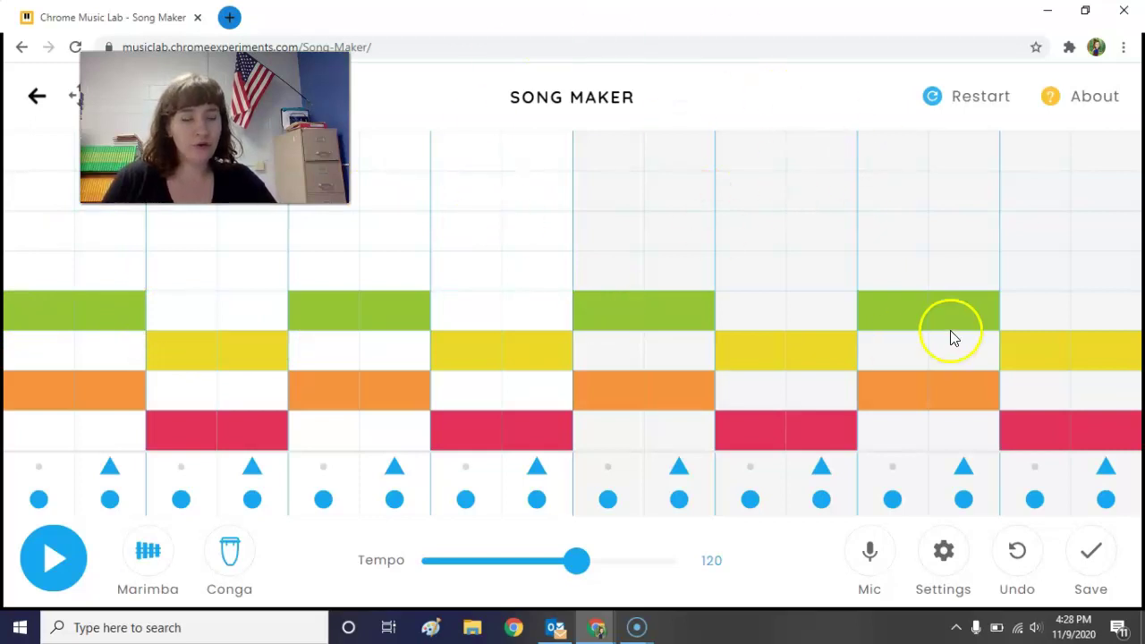
Save the song and copy its share link
left_click(1091, 556)
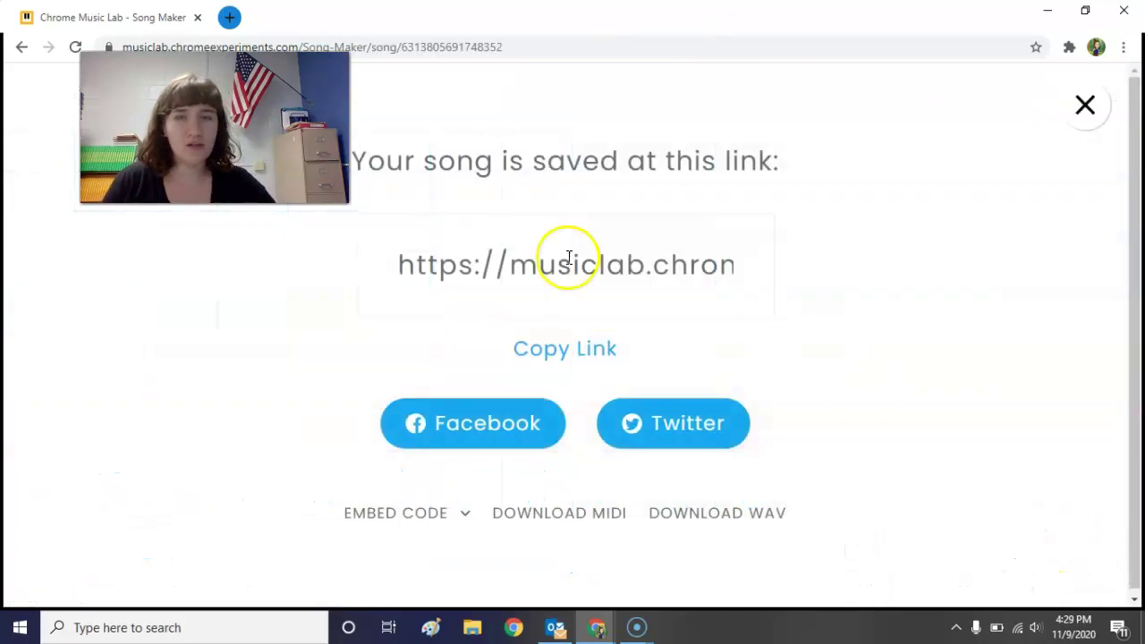
left_click_drag(366, 163, 721, 187)
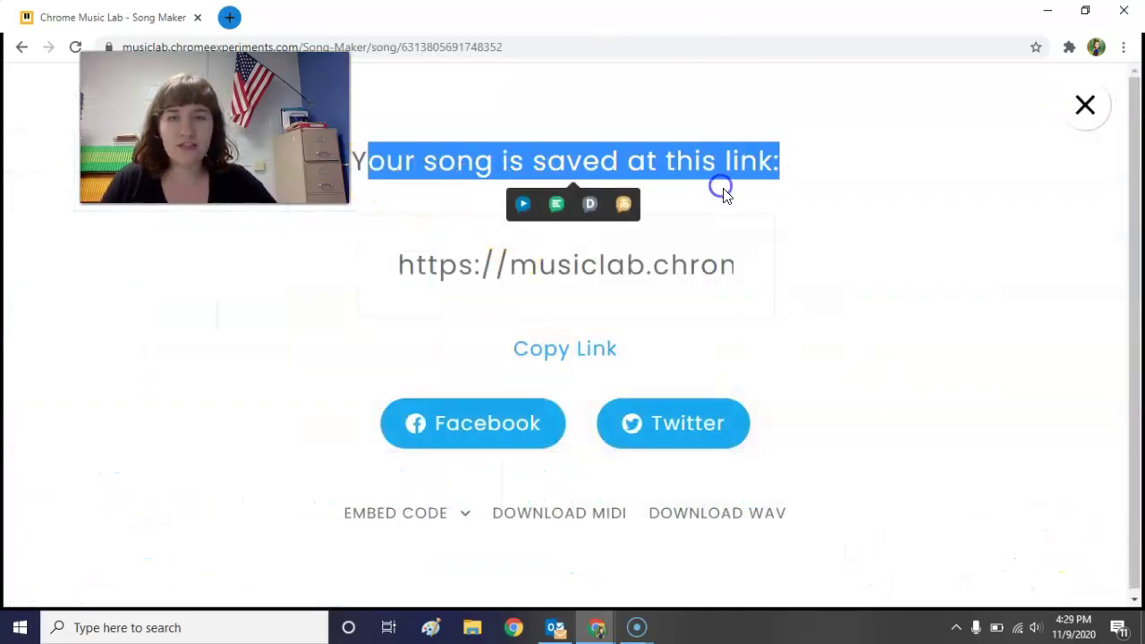
left_click(825, 197)
left_click_drag(402, 264, 343, 295)
left_click(571, 353)
left_click(580, 354)
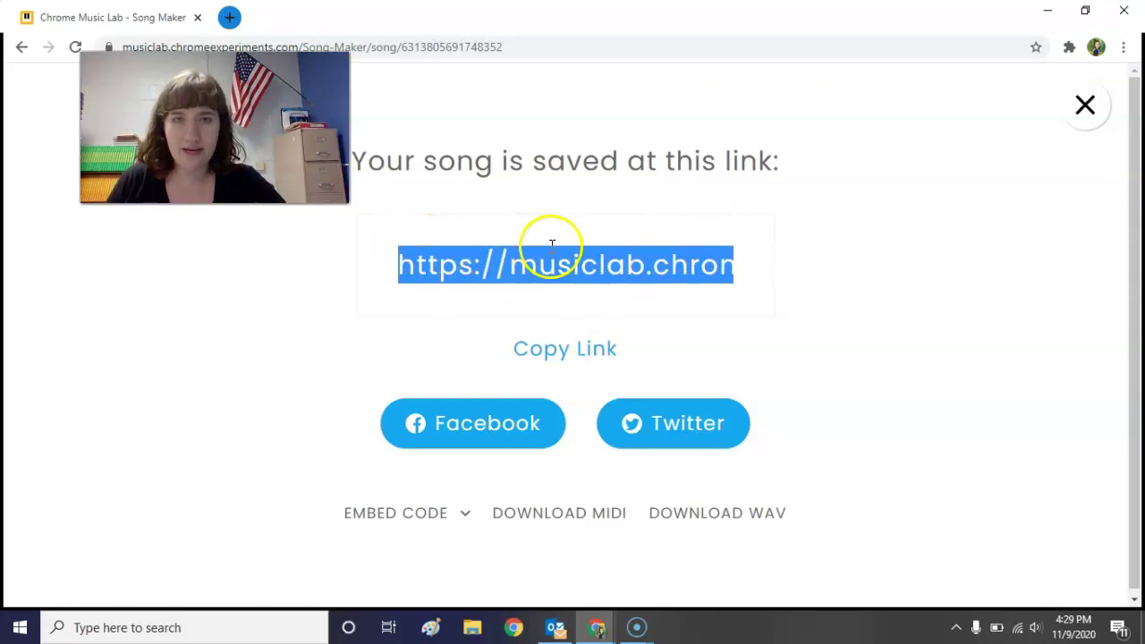
left_click(718, 351)
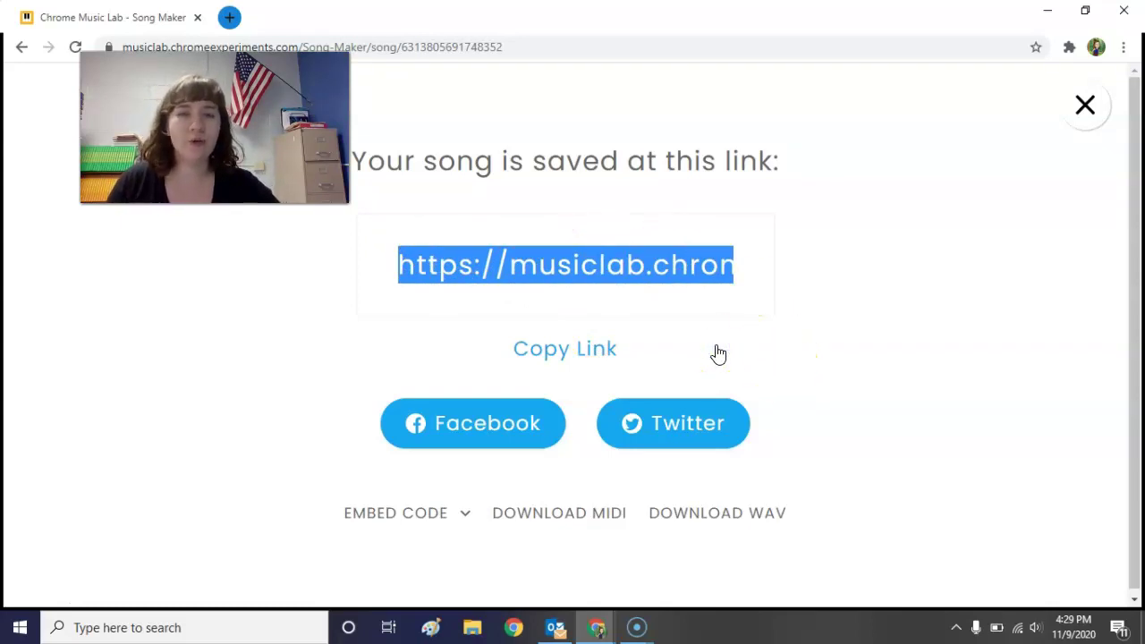
Return to the song grid, save the song again and copy its link once more
left_click(1087, 116)
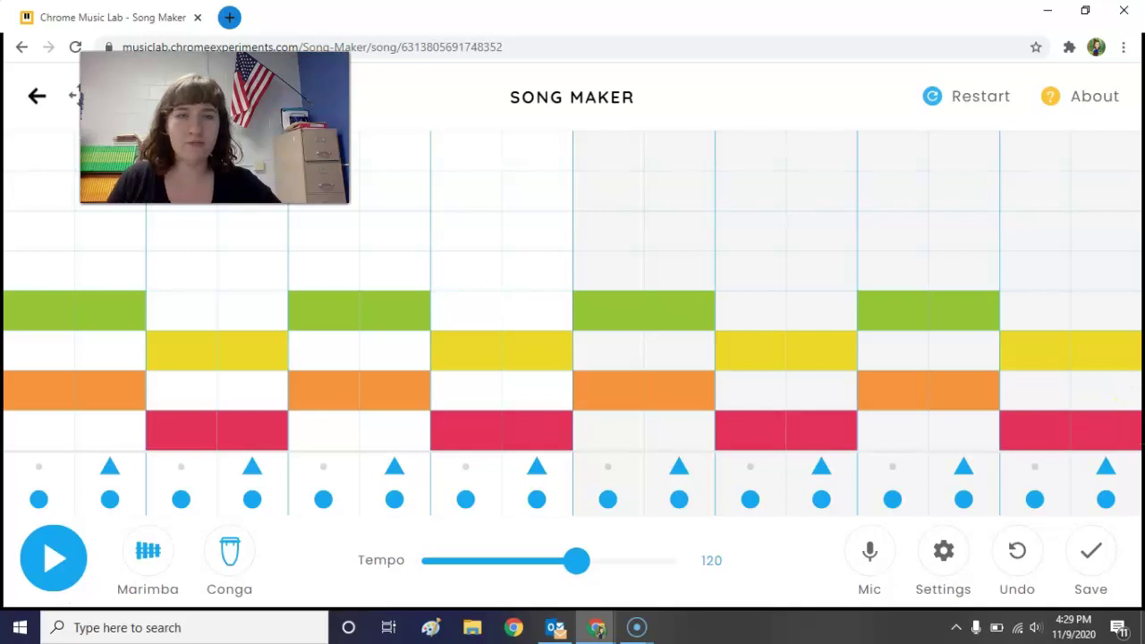
left_click(1094, 547)
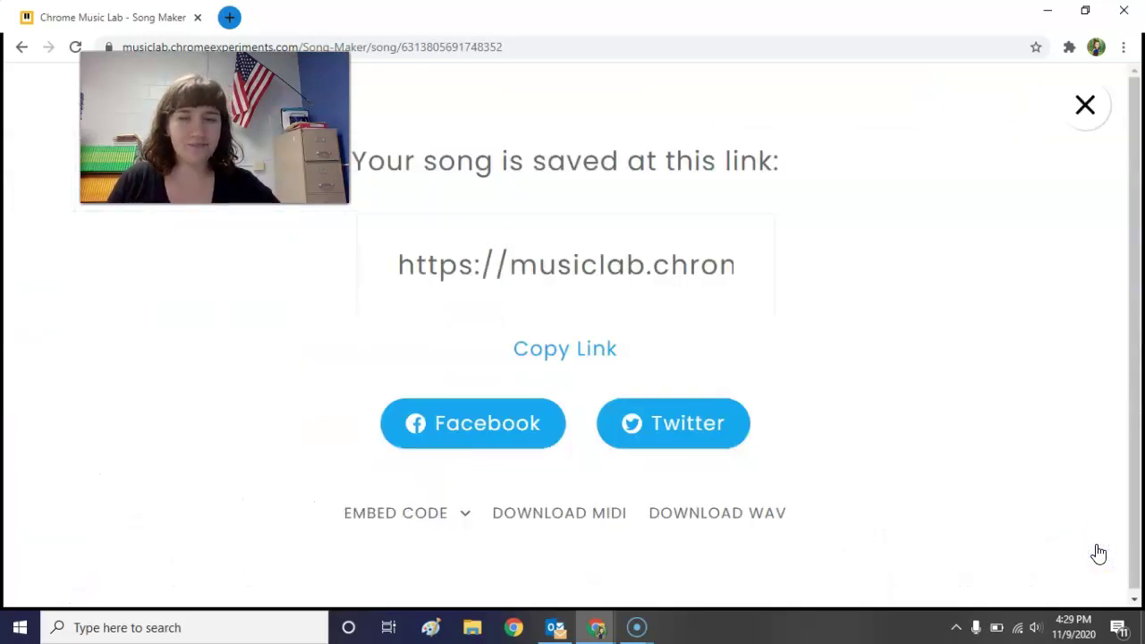
left_click(583, 347)
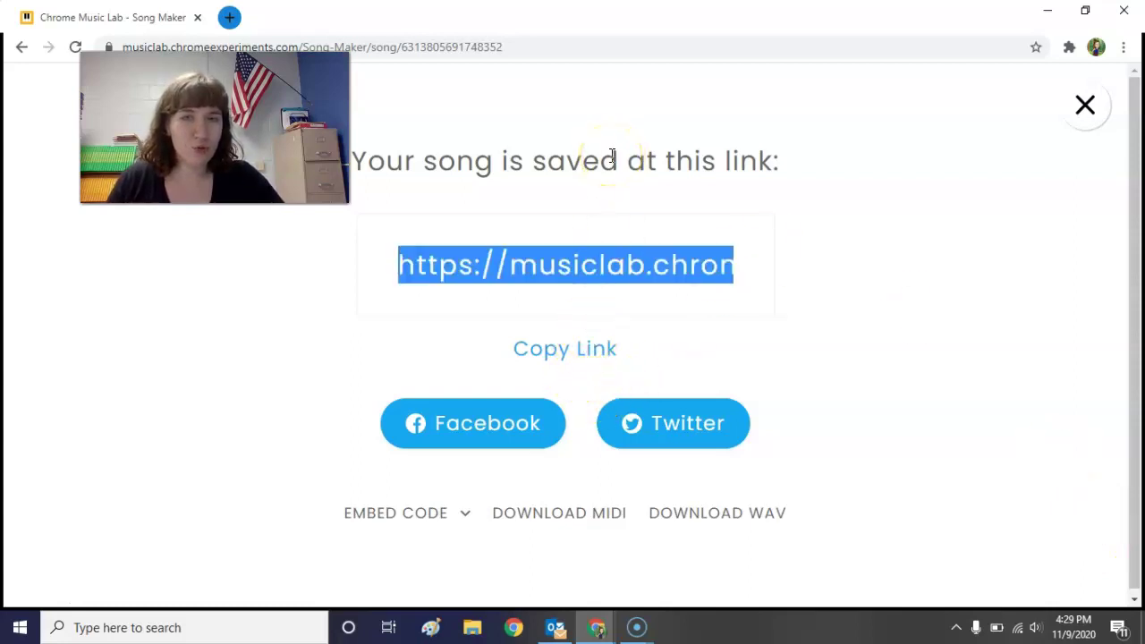
left_click(915, 289)
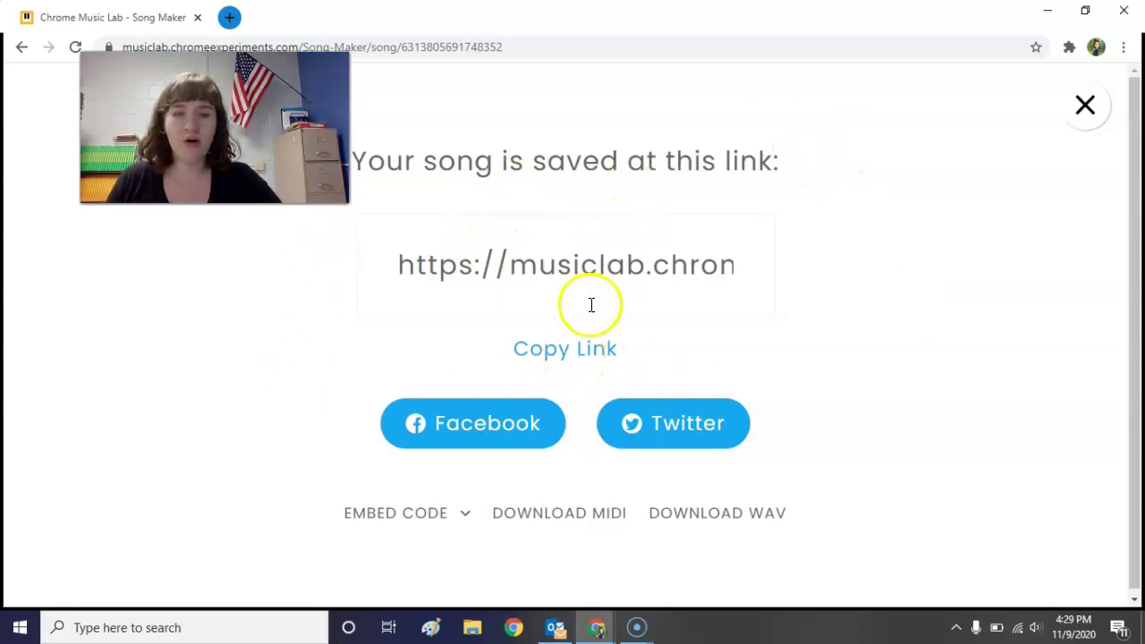
left_click_drag(570, 379, 579, 313)
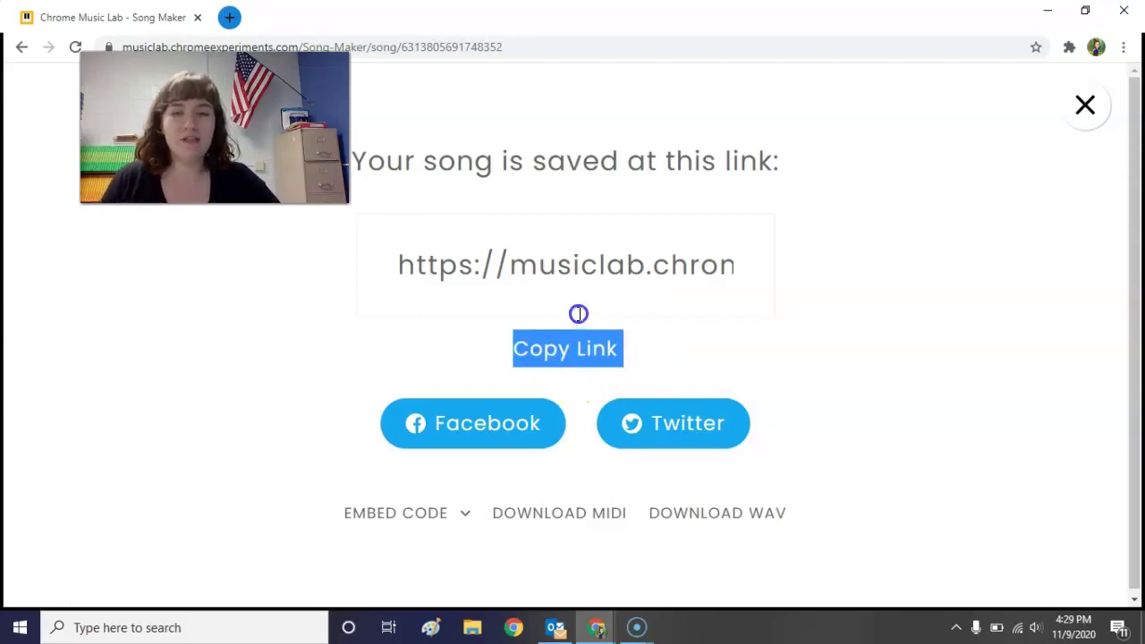
left_click(518, 336)
left_click(322, 349)
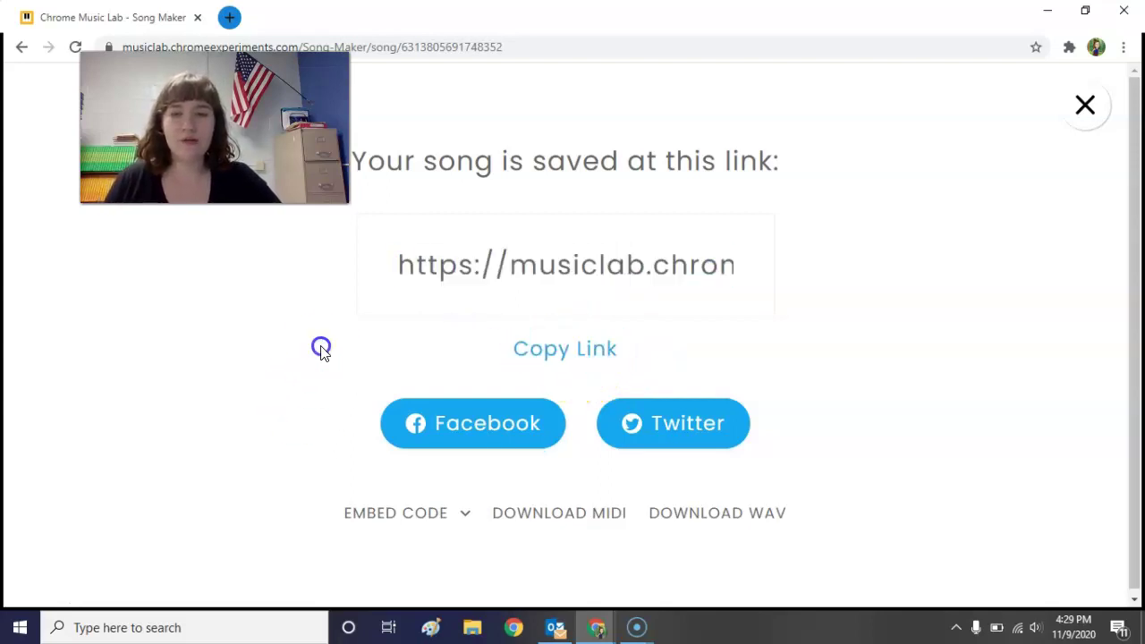